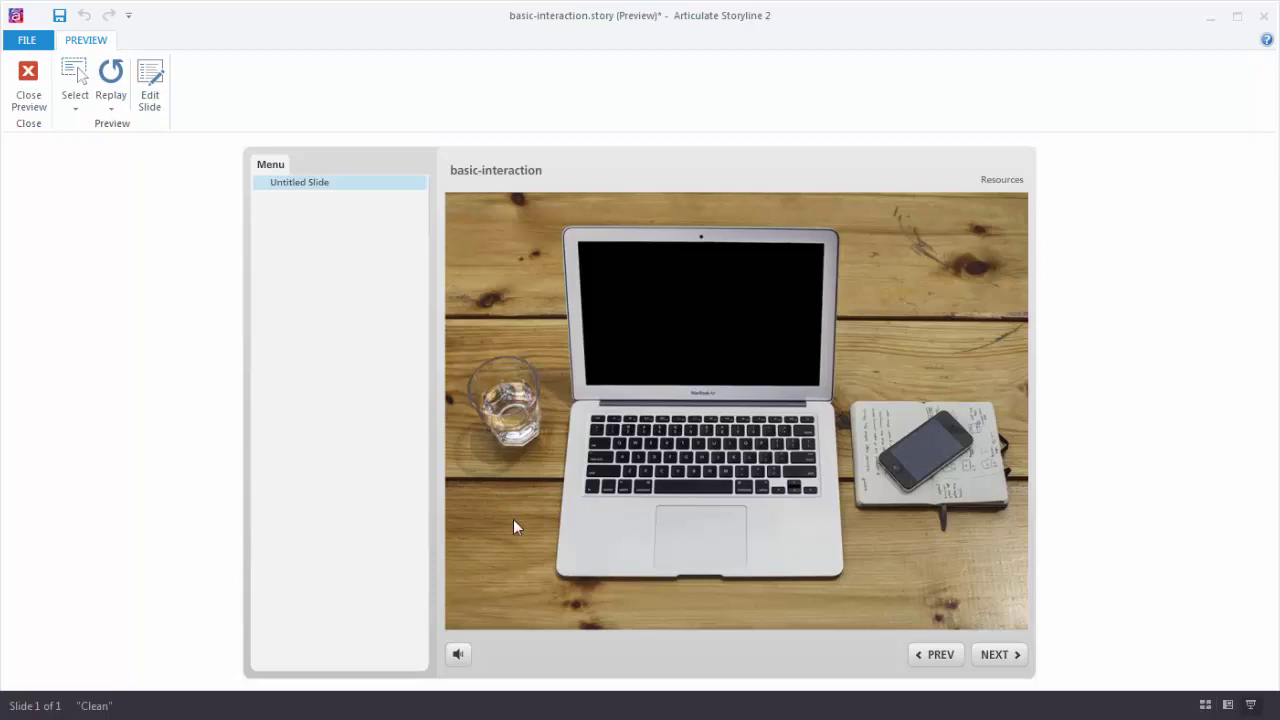
Test the previewed interaction by opening the feedback from the laptop keyboard, dismissing it, and leaving the preview
{"action": "left_click", "coordinate": [779, 530]}
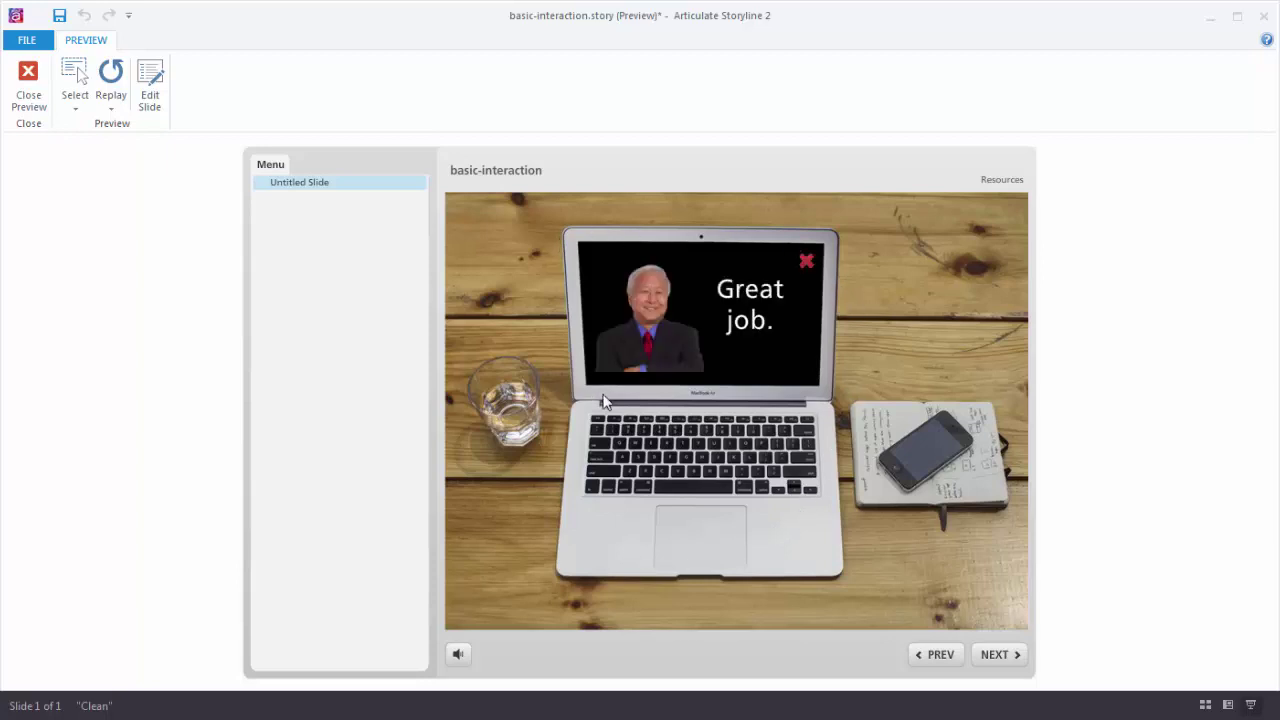
{"action": "left_click", "coordinate": [807, 263]}
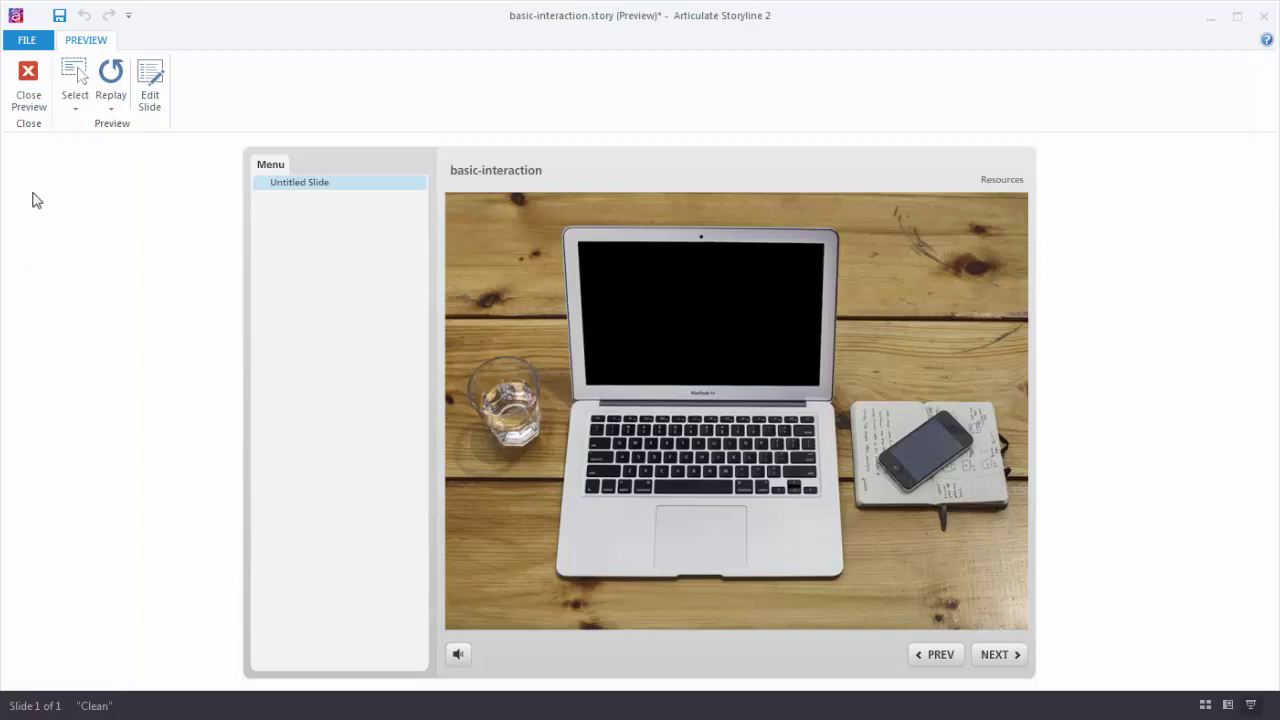
{"action": "left_click", "coordinate": [28, 77]}
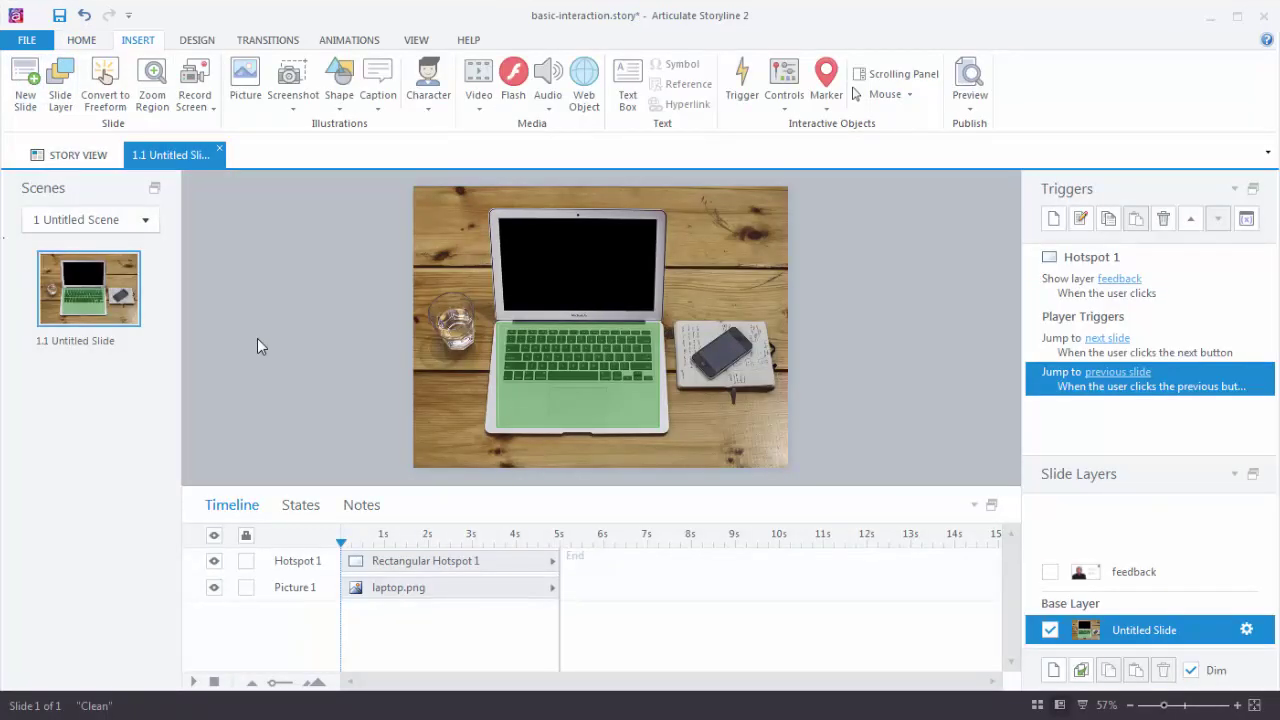
Add a blank slide with the Blank layout and insert the picture laptop.png on it
{"action": "left_click", "coordinate": [26, 82]}
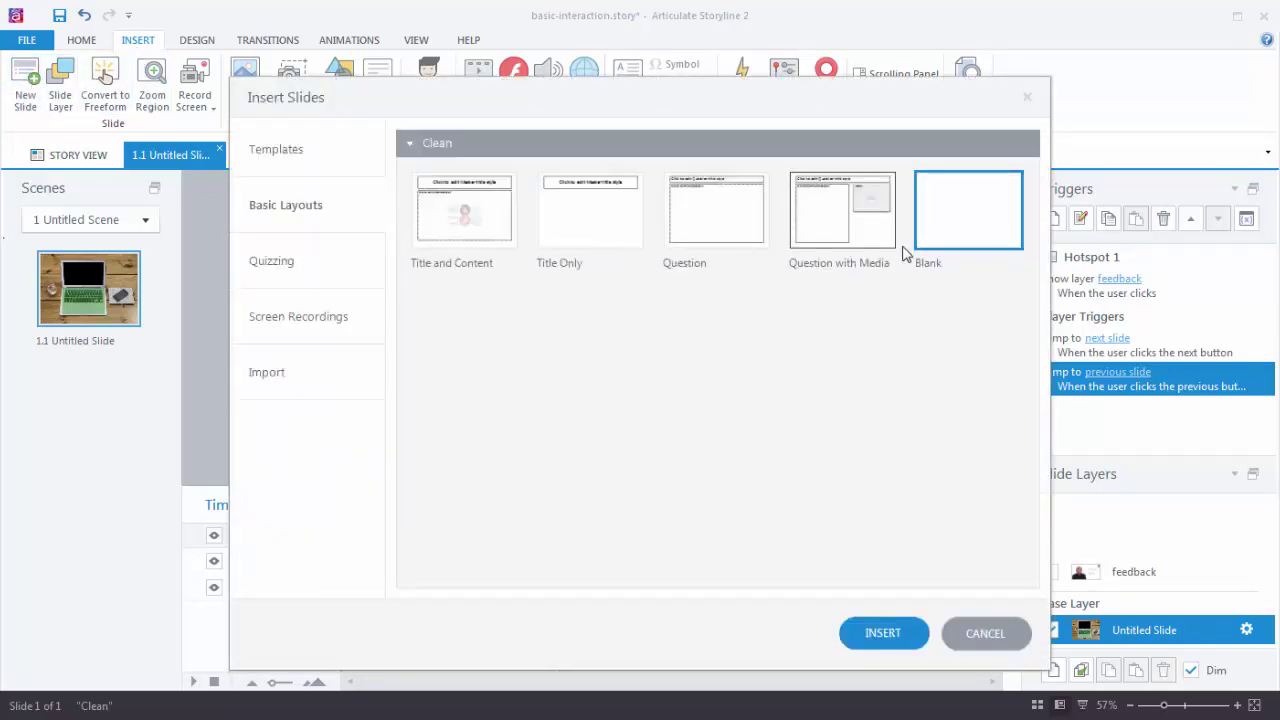
{"action": "left_click", "coordinate": [885, 632]}
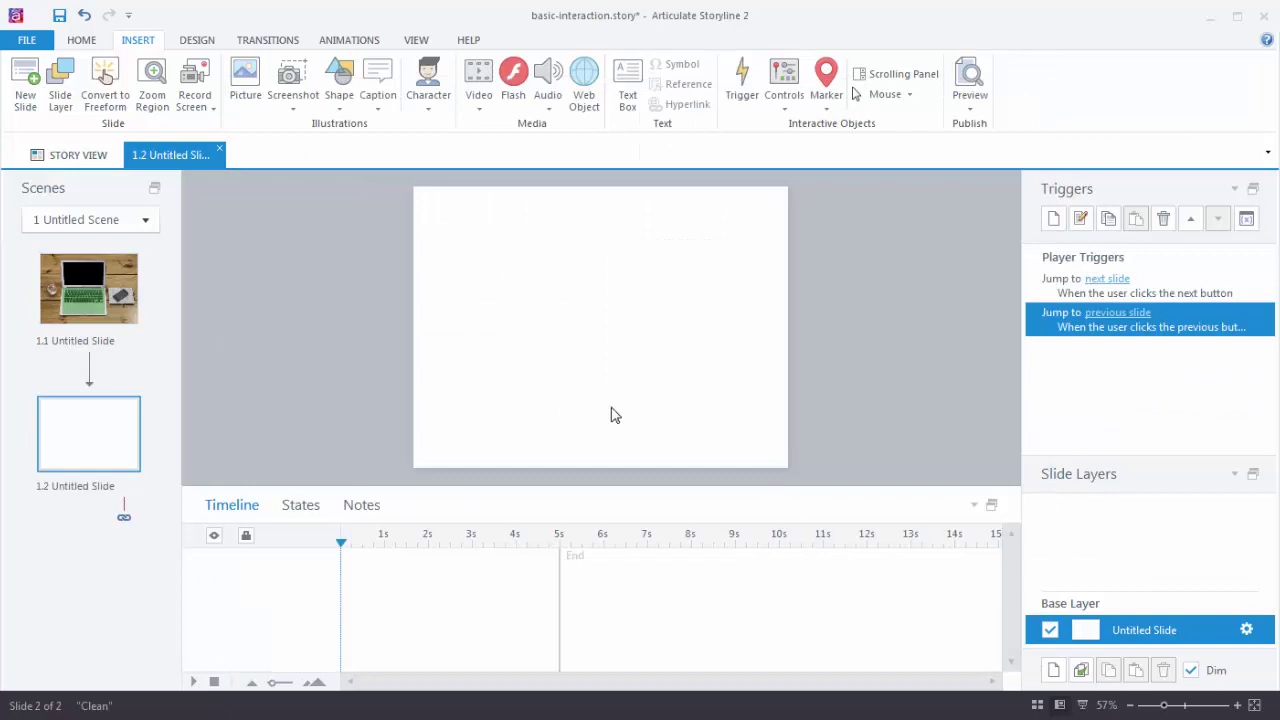
{"action": "left_click", "coordinate": [246, 80]}
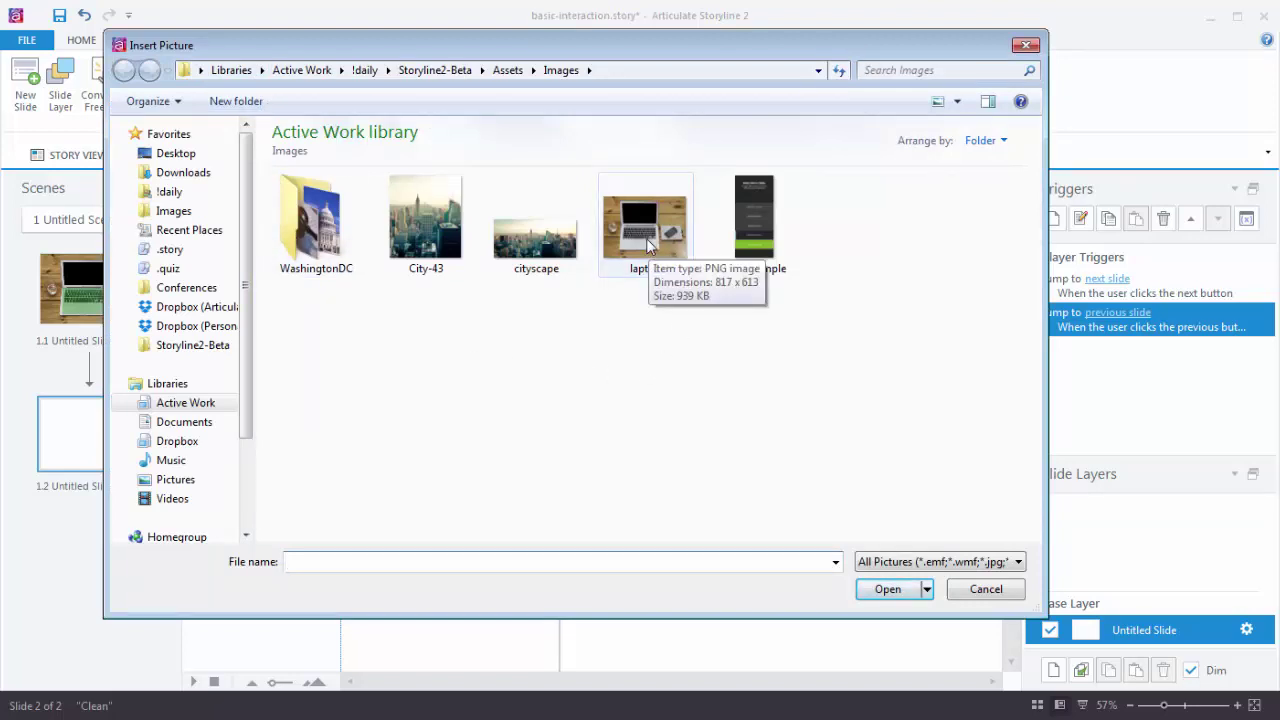
{"action": "left_click", "coordinate": [648, 243]}
{"action": "left_click", "coordinate": [897, 590]}
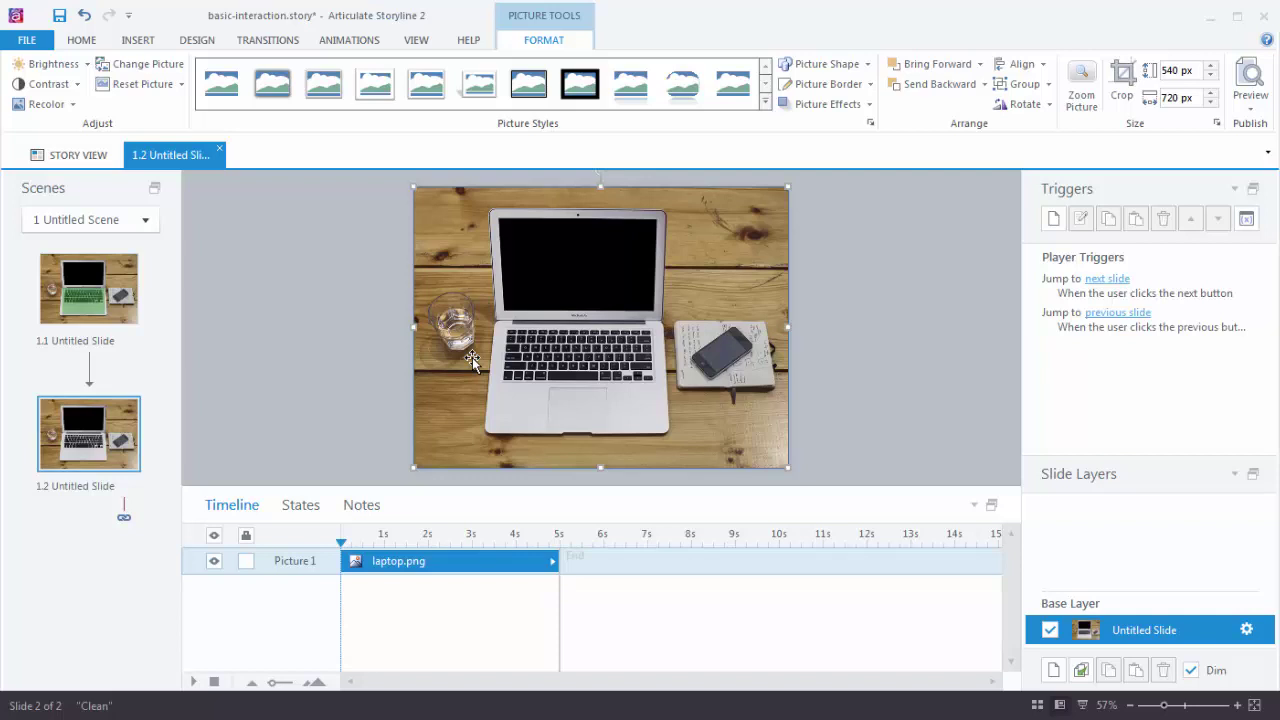
Rename the laptop picture's timeline object as "BG laptop" and lock it
{"action": "double_click", "coordinate": [316, 561]}
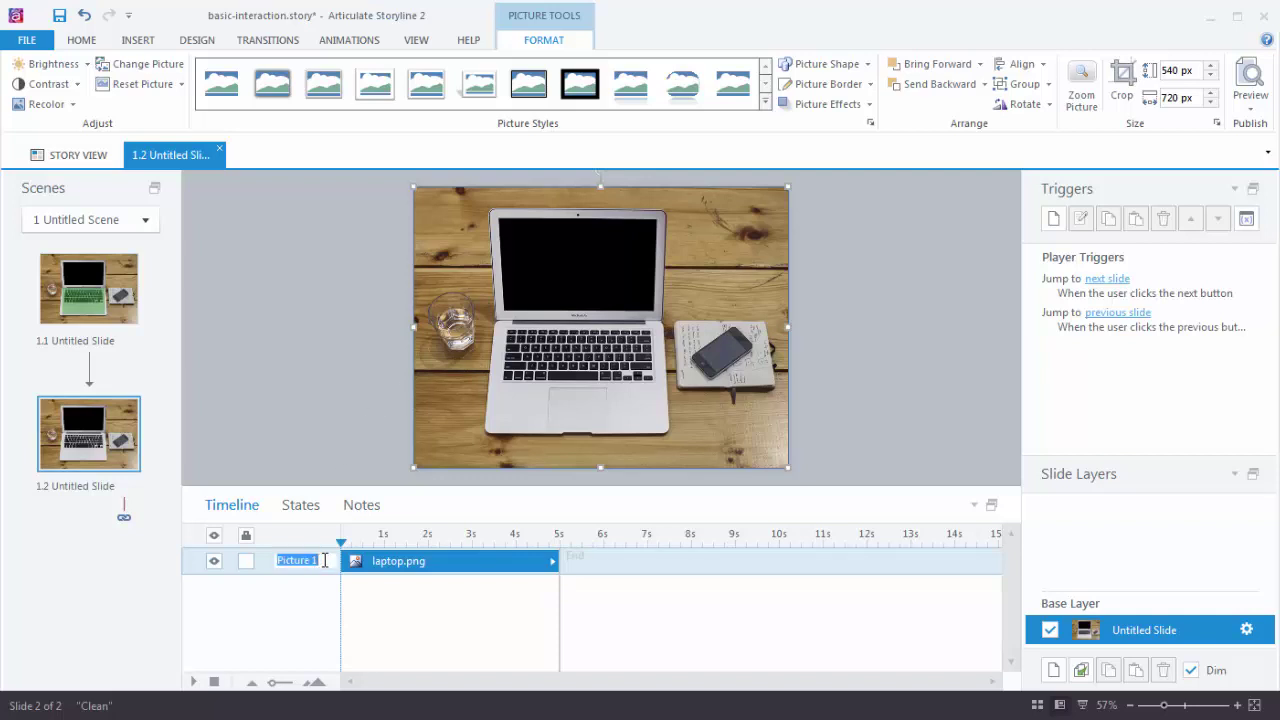
{"action": "type", "text": "BG laptop"}
{"action": "left_click", "coordinate": [246, 561]}
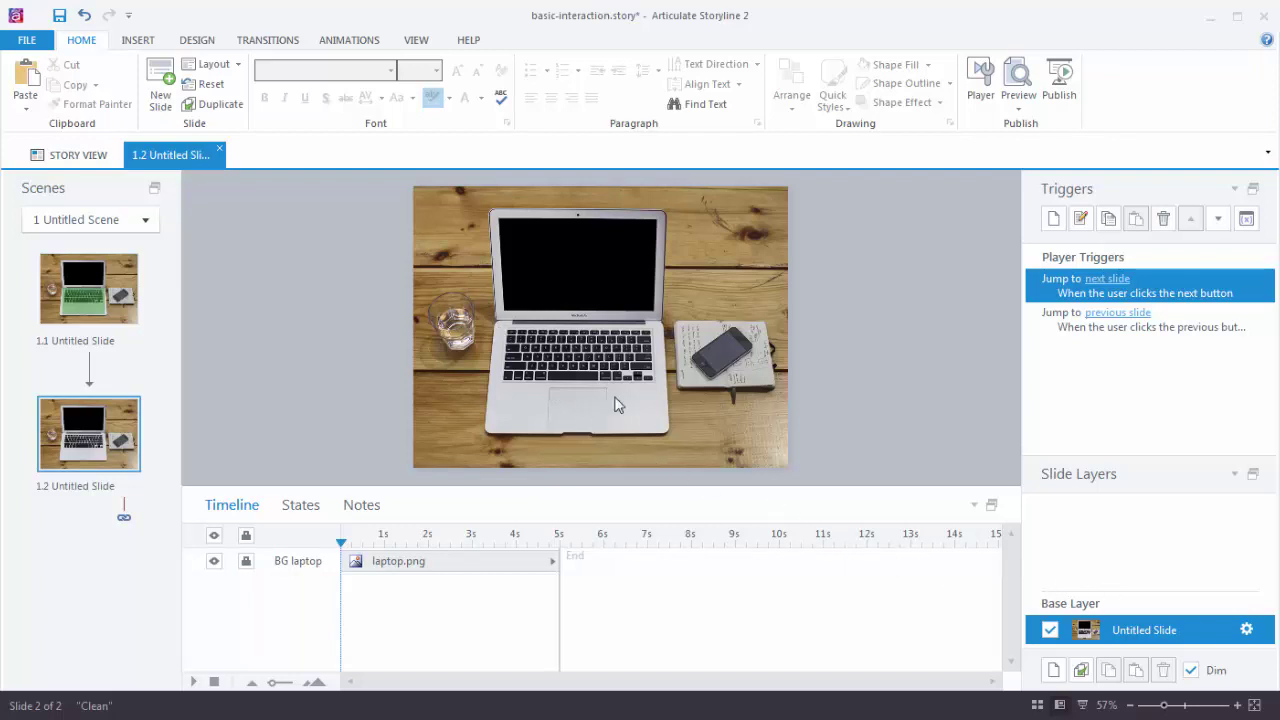
Draw a rectangular hotspot over the laptop's keyboard and trackpad area
{"action": "left_click", "coordinate": [138, 41]}
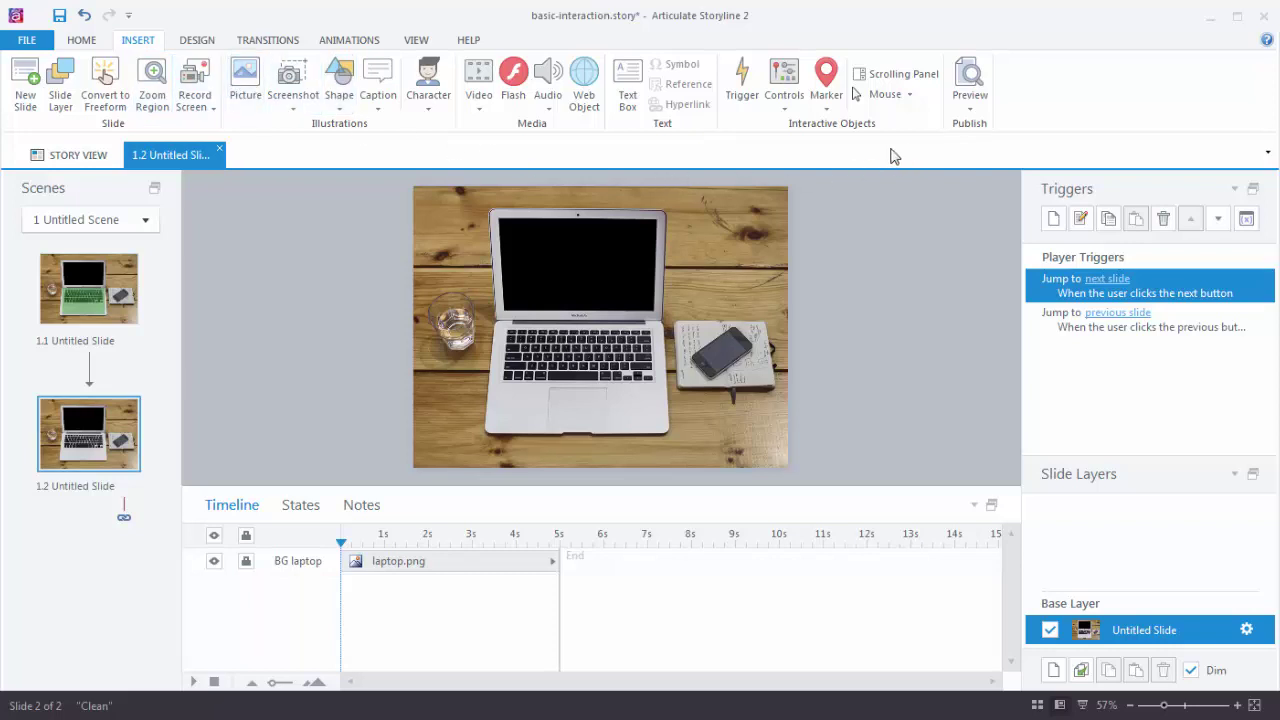
{"action": "left_click", "coordinate": [786, 112]}
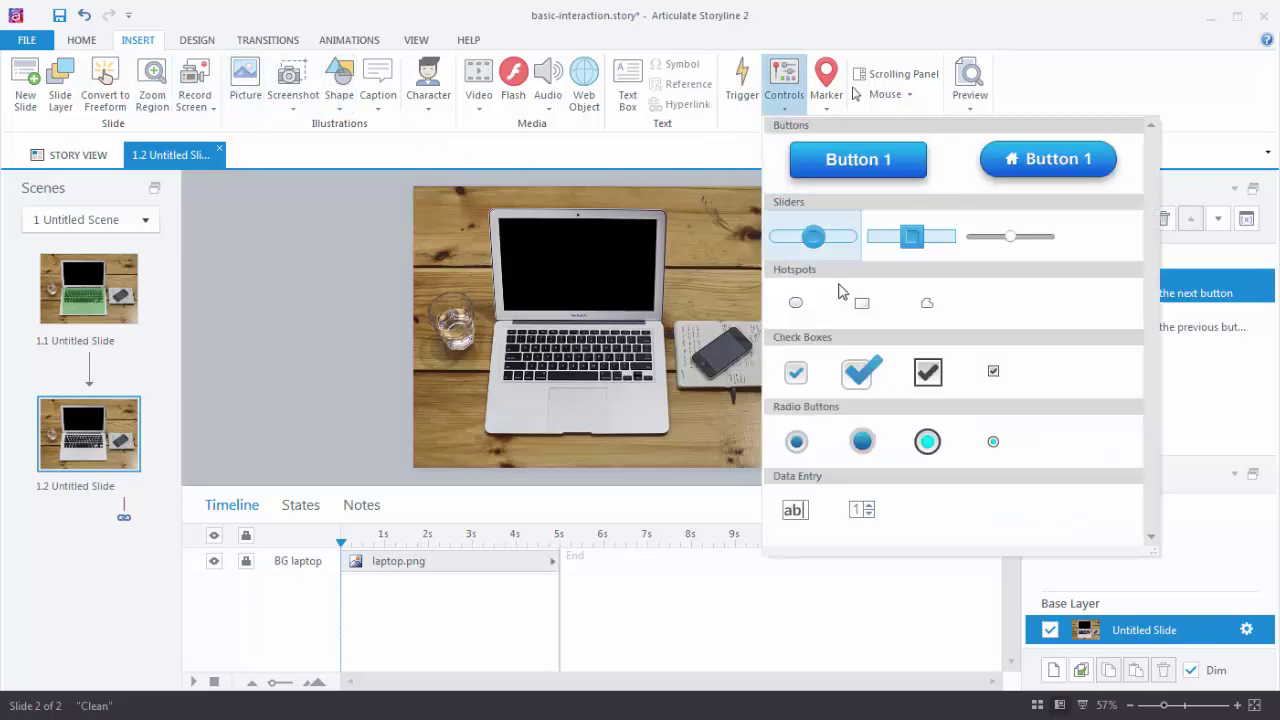
{"action": "left_click", "coordinate": [862, 306]}
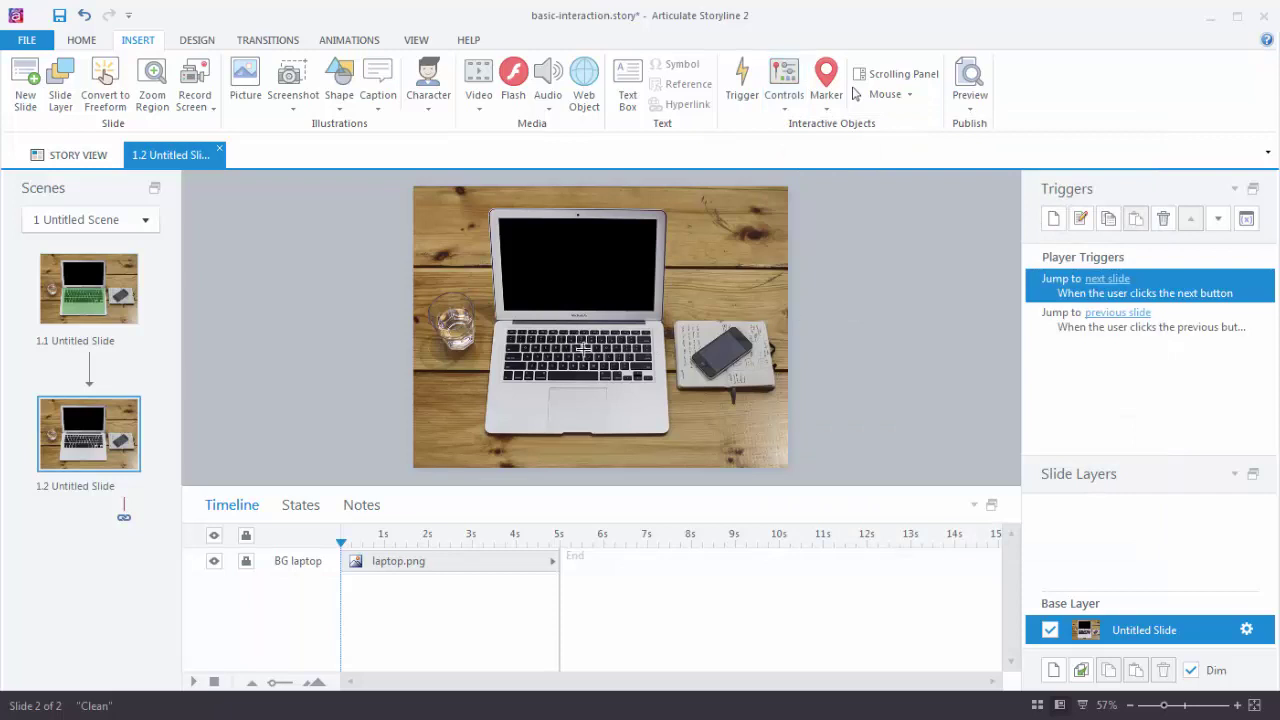
{"action": "left_click_drag", "start_coordinate": [502, 325], "coordinate": [659, 423]}
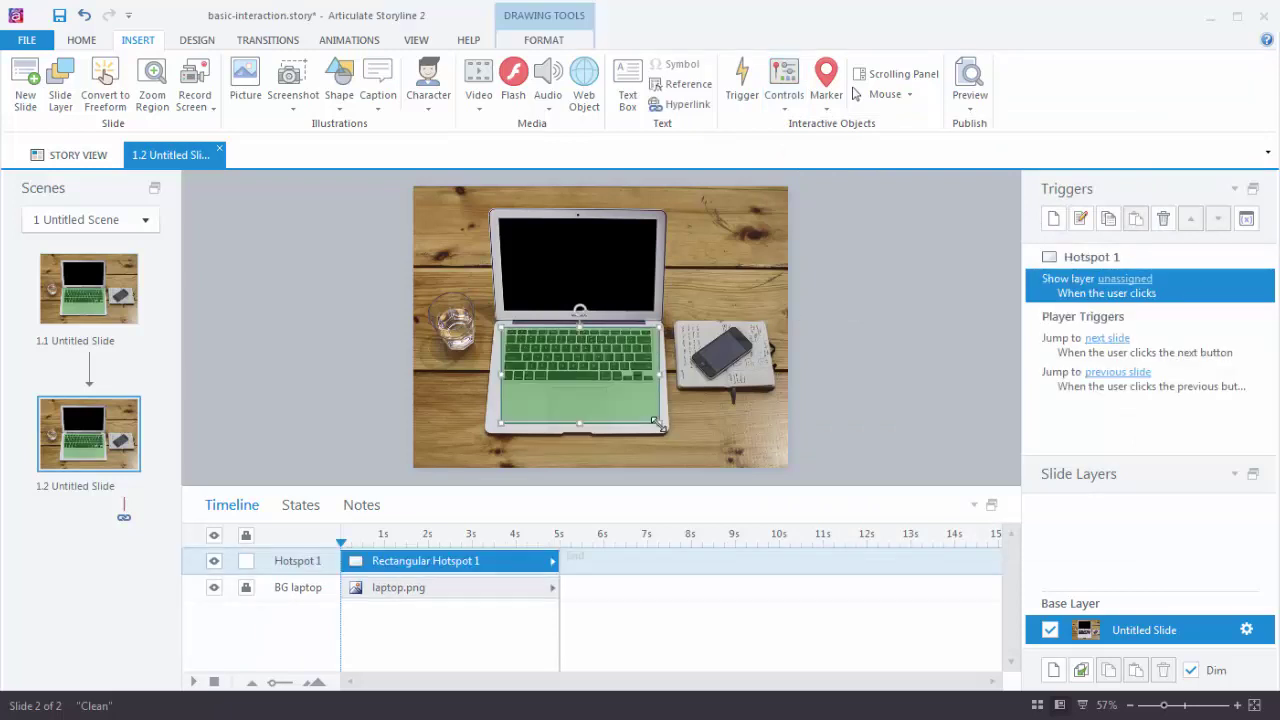
Add a slide layer and name it "feedback"
{"action": "left_click", "coordinate": [1055, 672]}
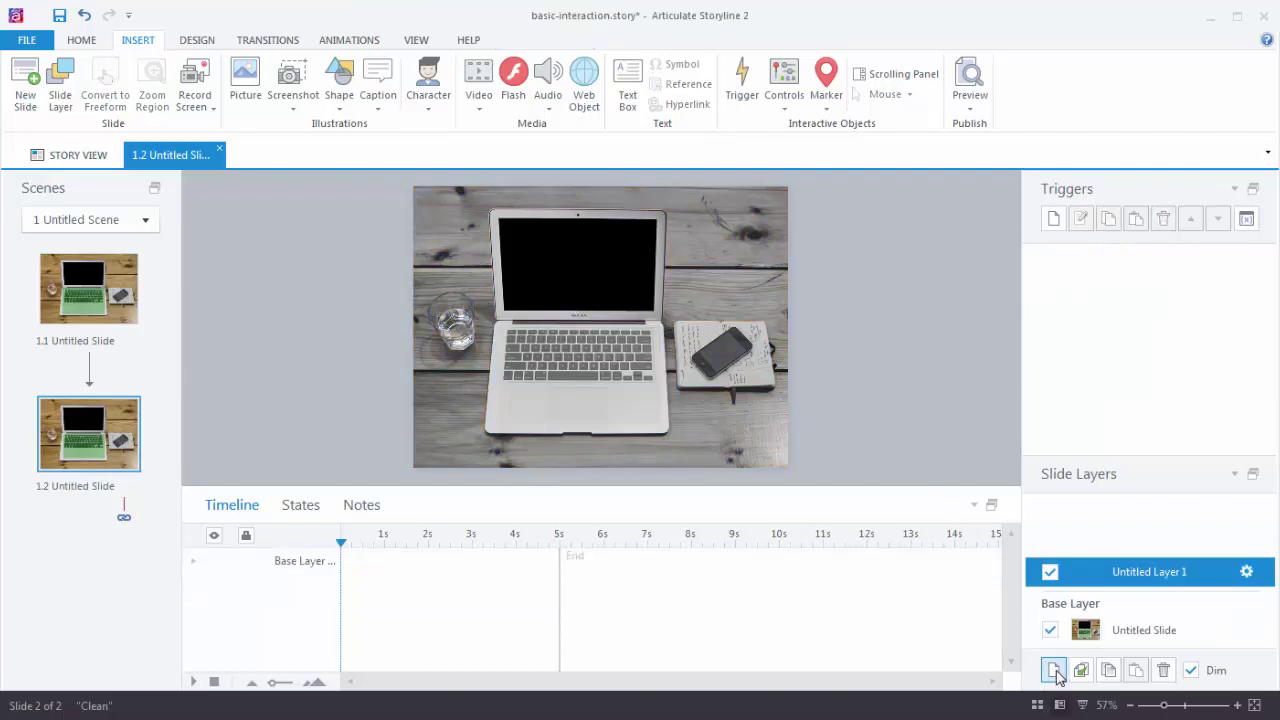
{"action": "double_click", "coordinate": [1157, 574]}
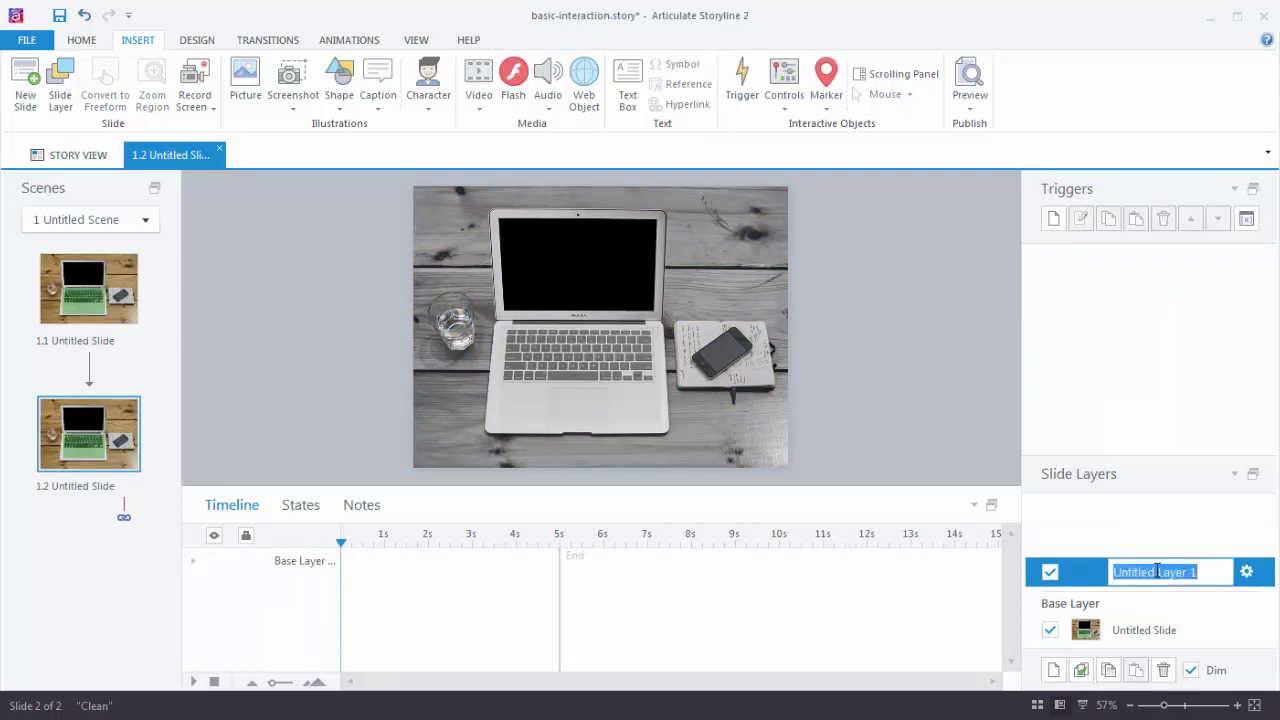
{"action": "type", "text": "feedback"}
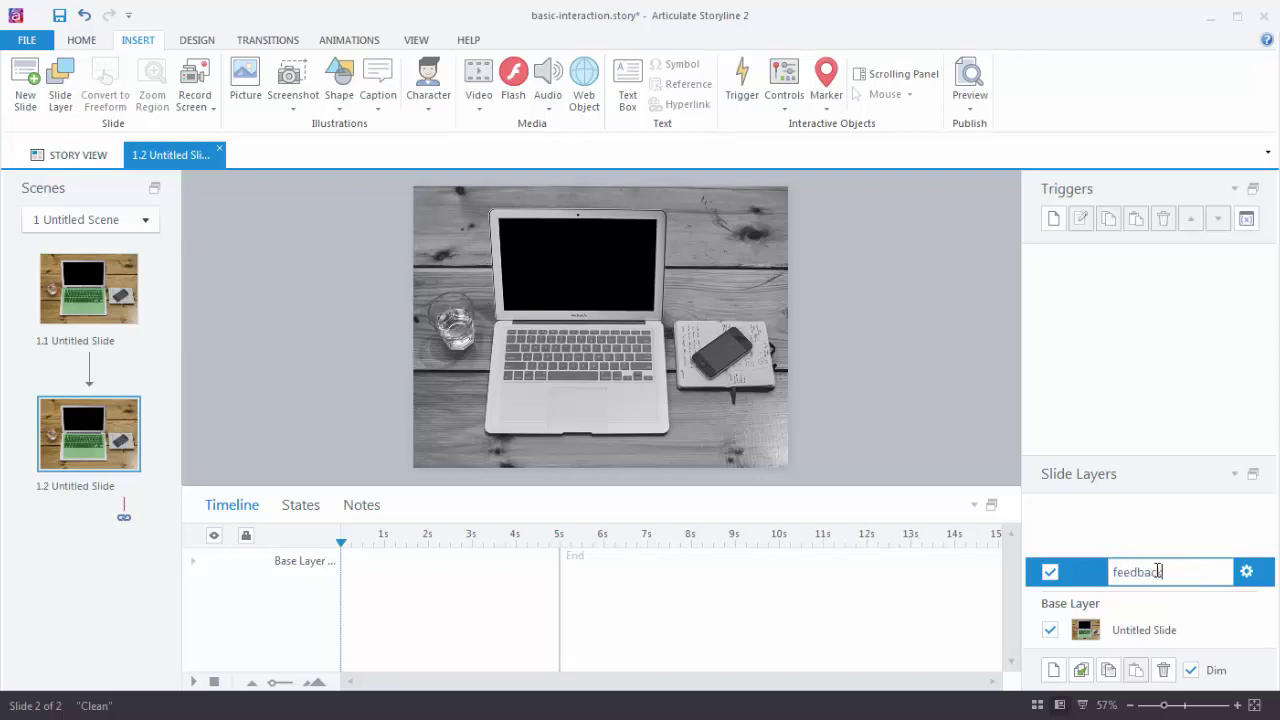
{"action": "left_click", "coordinate": [964, 464]}
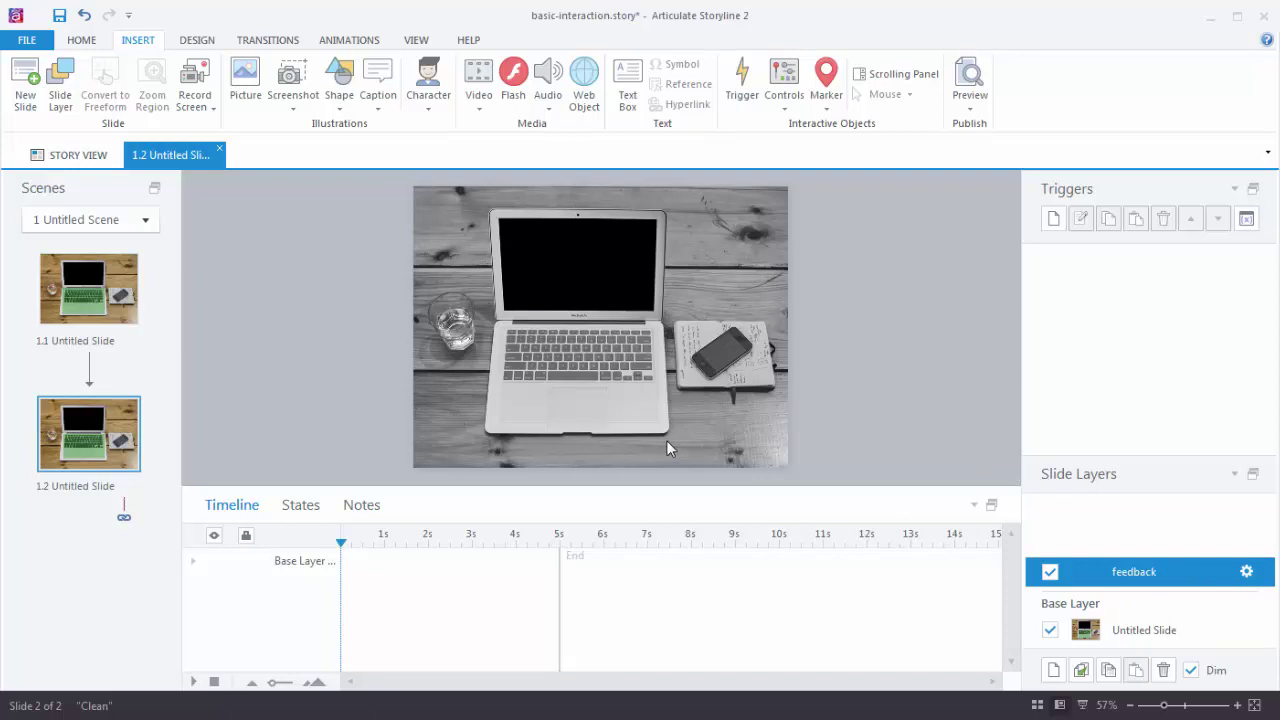
Compare the feedback layer's view with base layer dimming and base layer visibility each switched off and back on
{"action": "left_click", "coordinate": [1191, 671]}
{"action": "left_click", "coordinate": [1191, 671]}
{"action": "left_click", "coordinate": [1050, 630]}
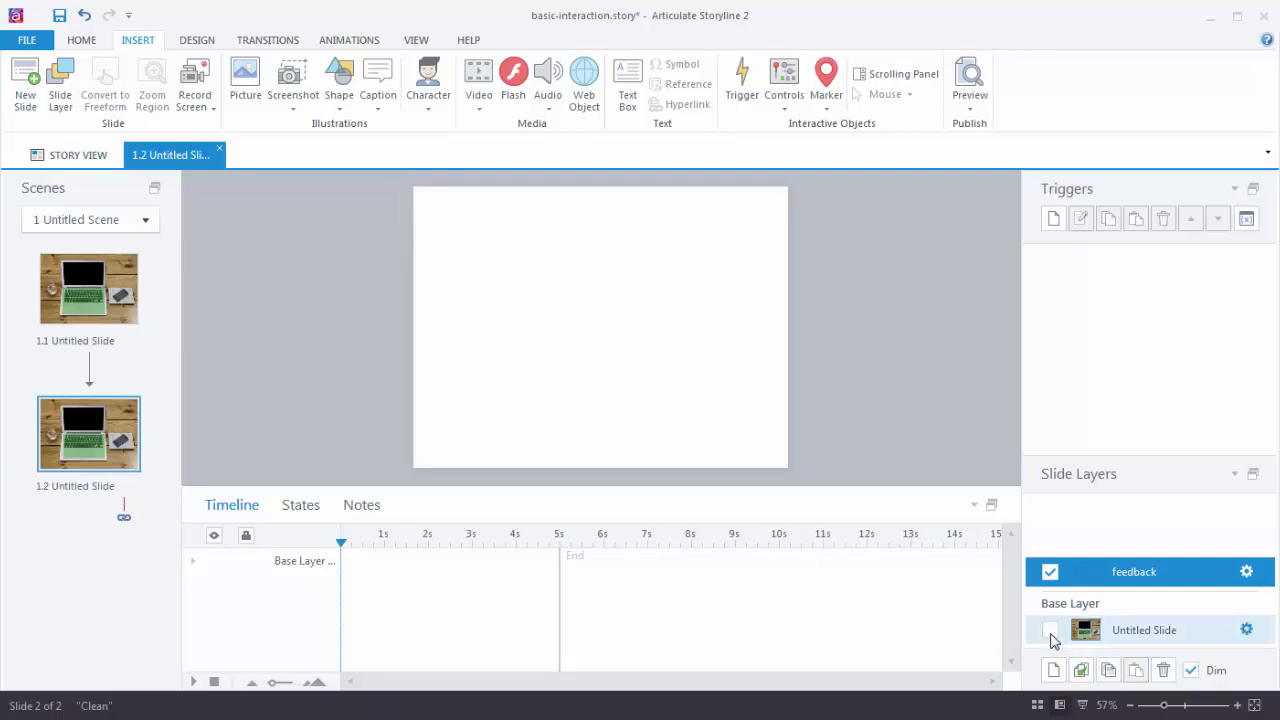
{"action": "left_click", "coordinate": [1050, 630]}
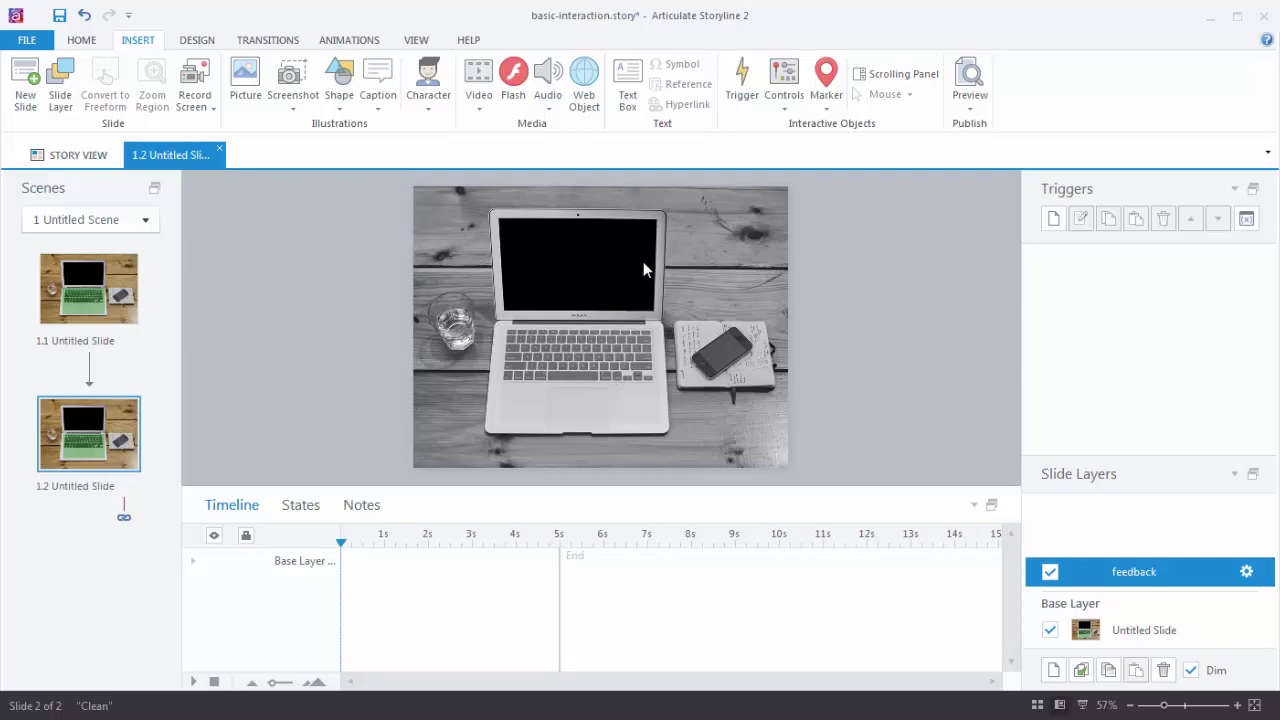
Insert the Al headshot character on the feedback layer and fit it, about 141 by 140 px, in the left half of the laptop screen
{"action": "left_click", "coordinate": [428, 108]}
{"action": "left_click", "coordinate": [463, 160]}
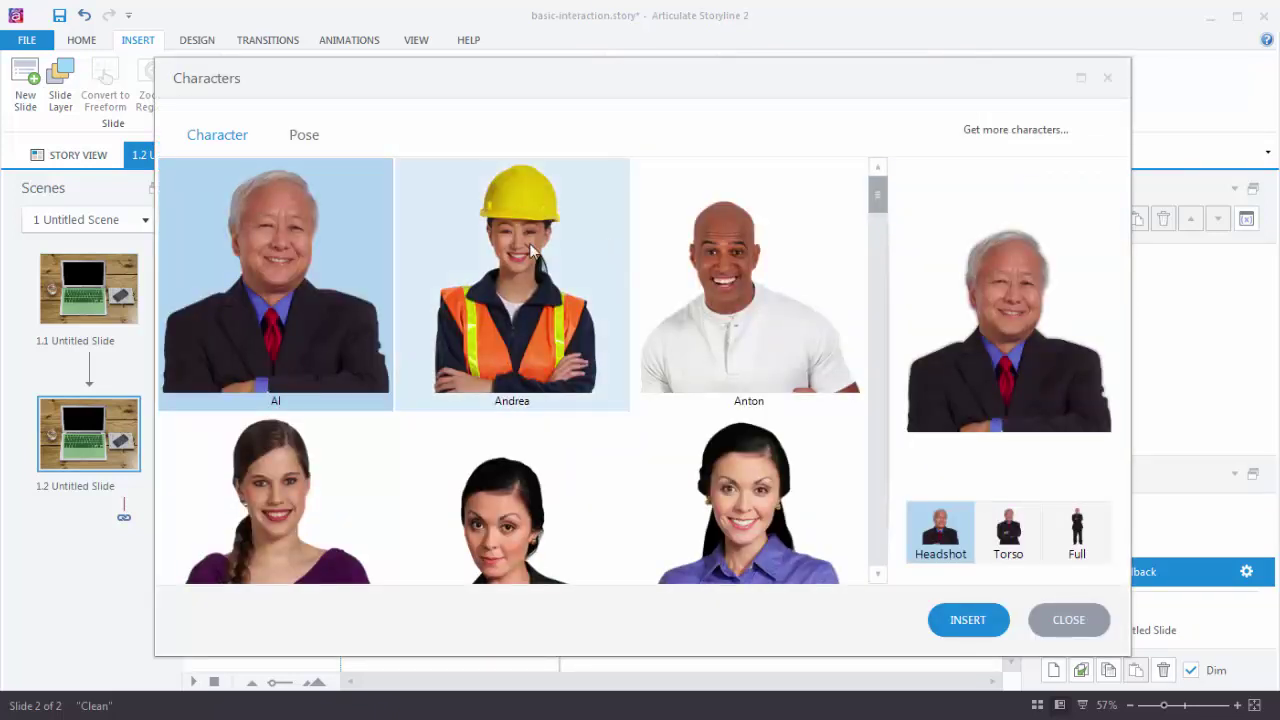
{"action": "left_click", "coordinate": [968, 620]}
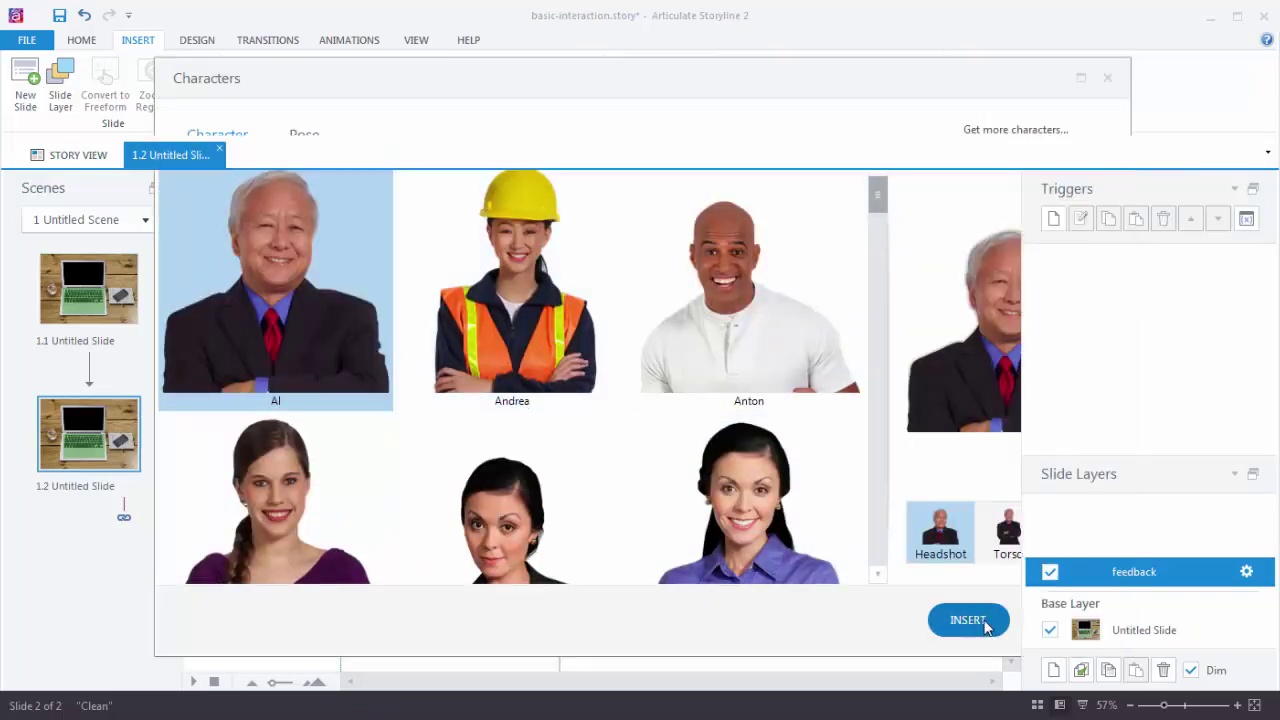
{"action": "left_click_drag", "start_coordinate": [731, 299], "coordinate": [581, 298]}
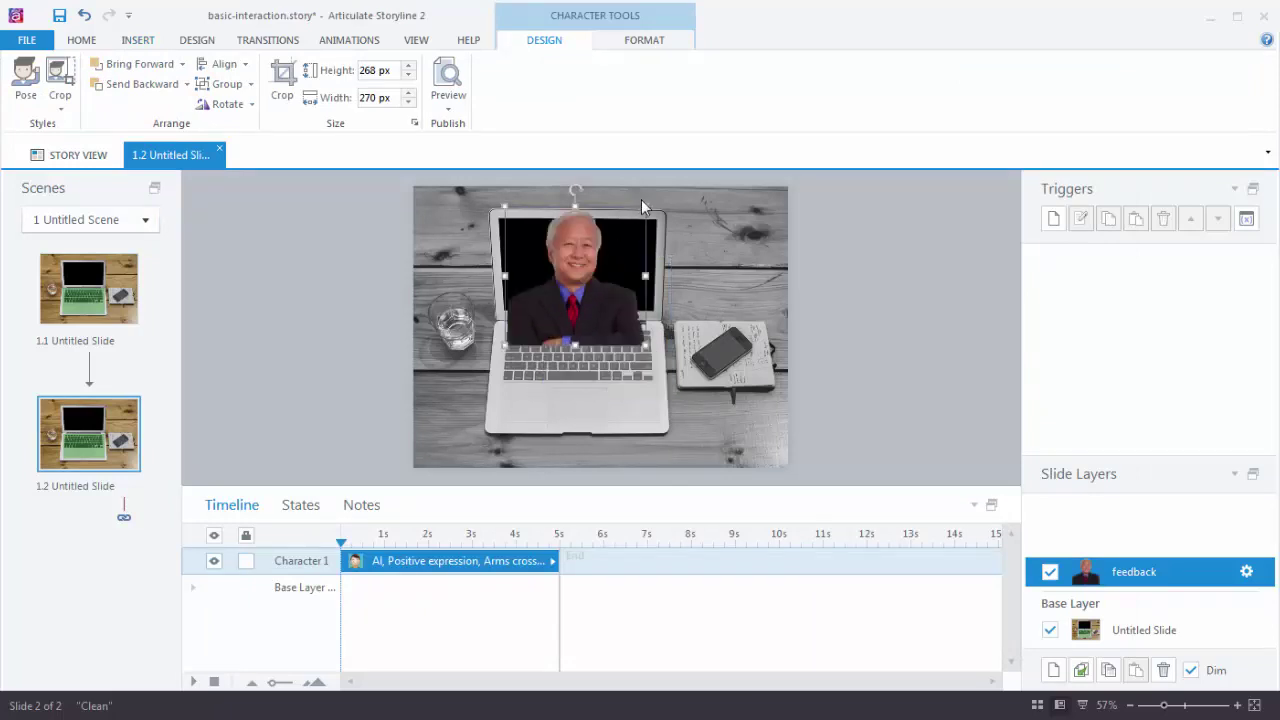
{"action": "left_click_drag", "start_coordinate": [641, 199], "coordinate": [541, 265]}
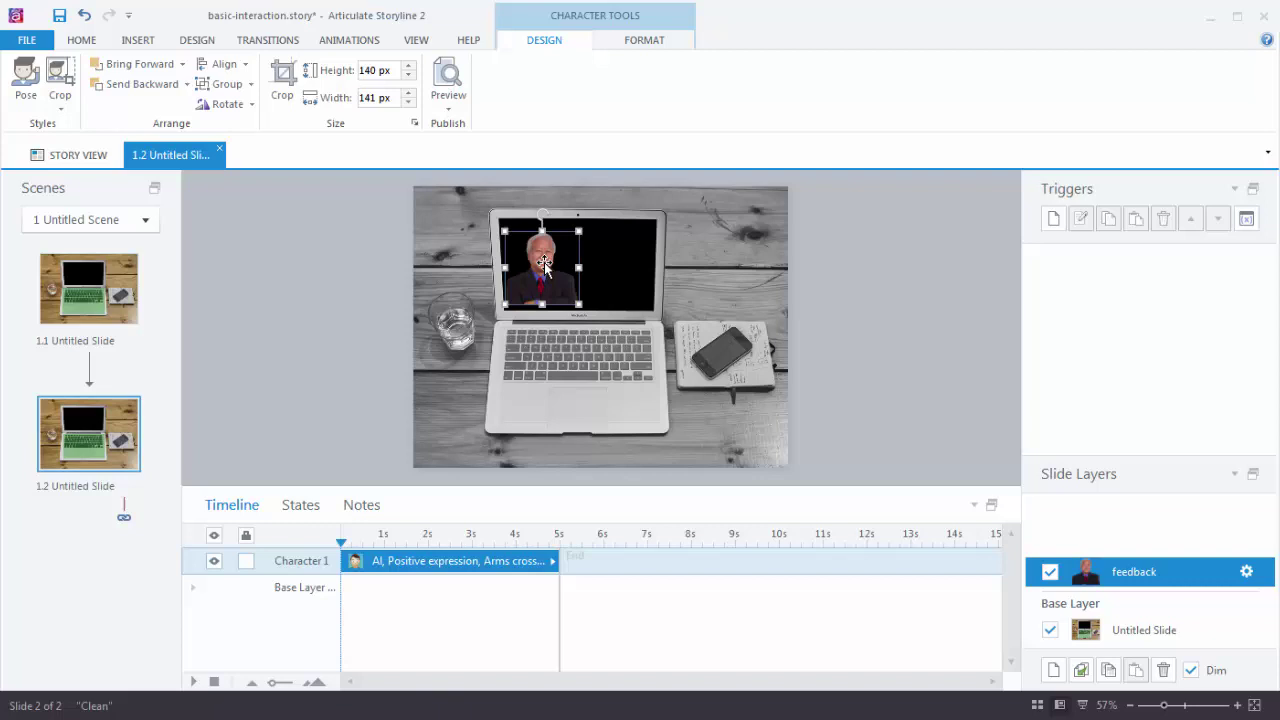
{"action": "left_click", "coordinate": [894, 318]}
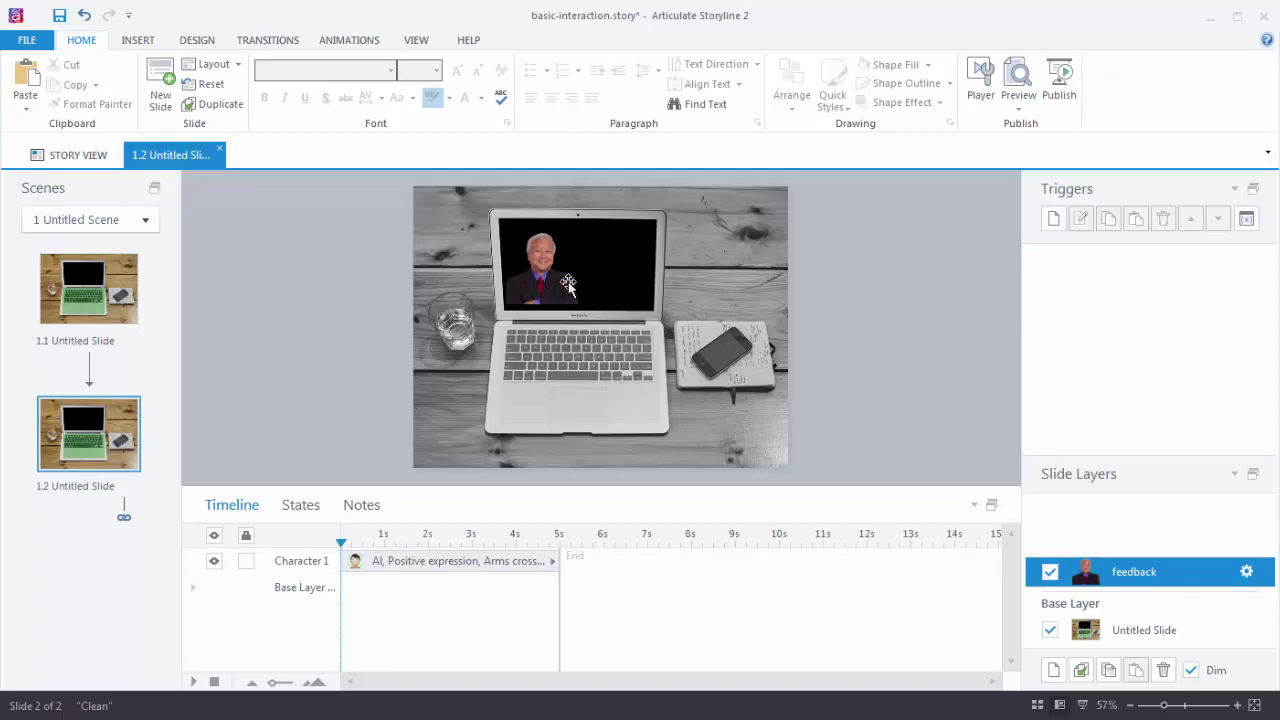
Add a text box reading "Great job!" beside the character on the laptop screen
{"action": "left_click", "coordinate": [138, 40]}
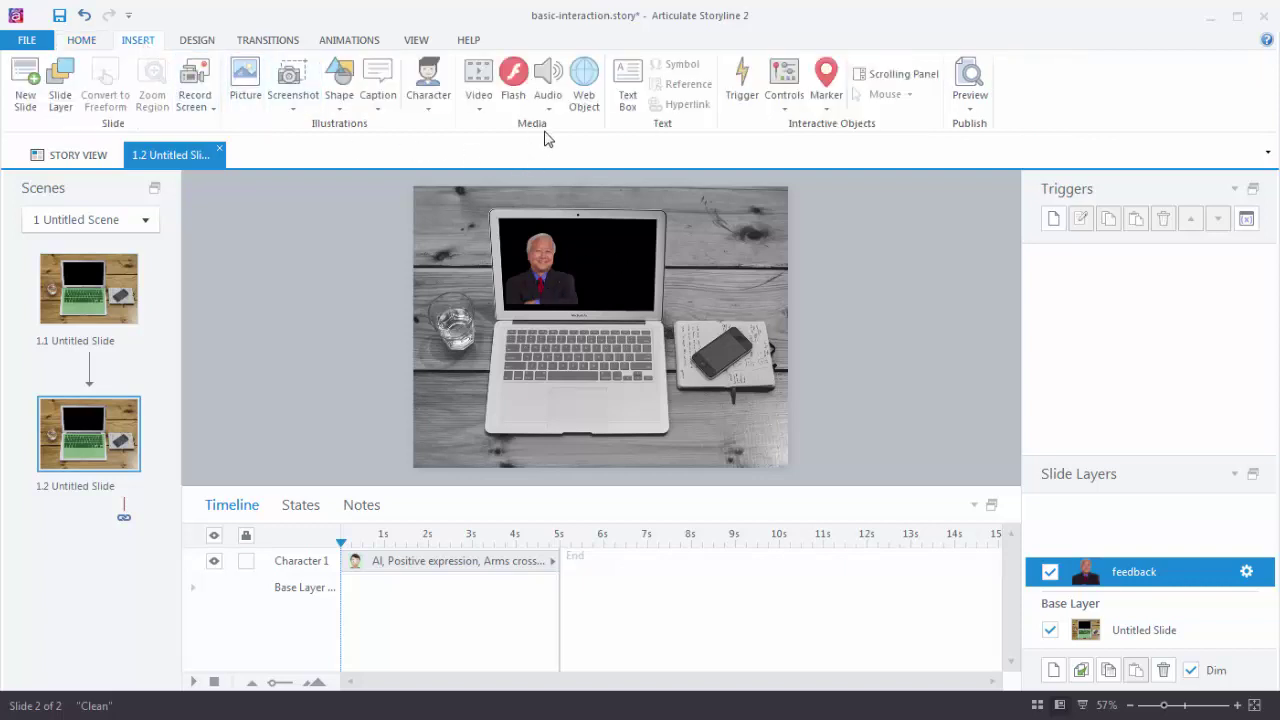
{"action": "left_click", "coordinate": [627, 80]}
{"action": "mouse_move", "coordinate": [579, 237]}
{"action": "left_mouse_down"}
{"action": "mouse_move", "coordinate": [605, 285]}
{"action": "mouse_move", "coordinate": [644, 300]}
{"action": "left_mouse_up"}
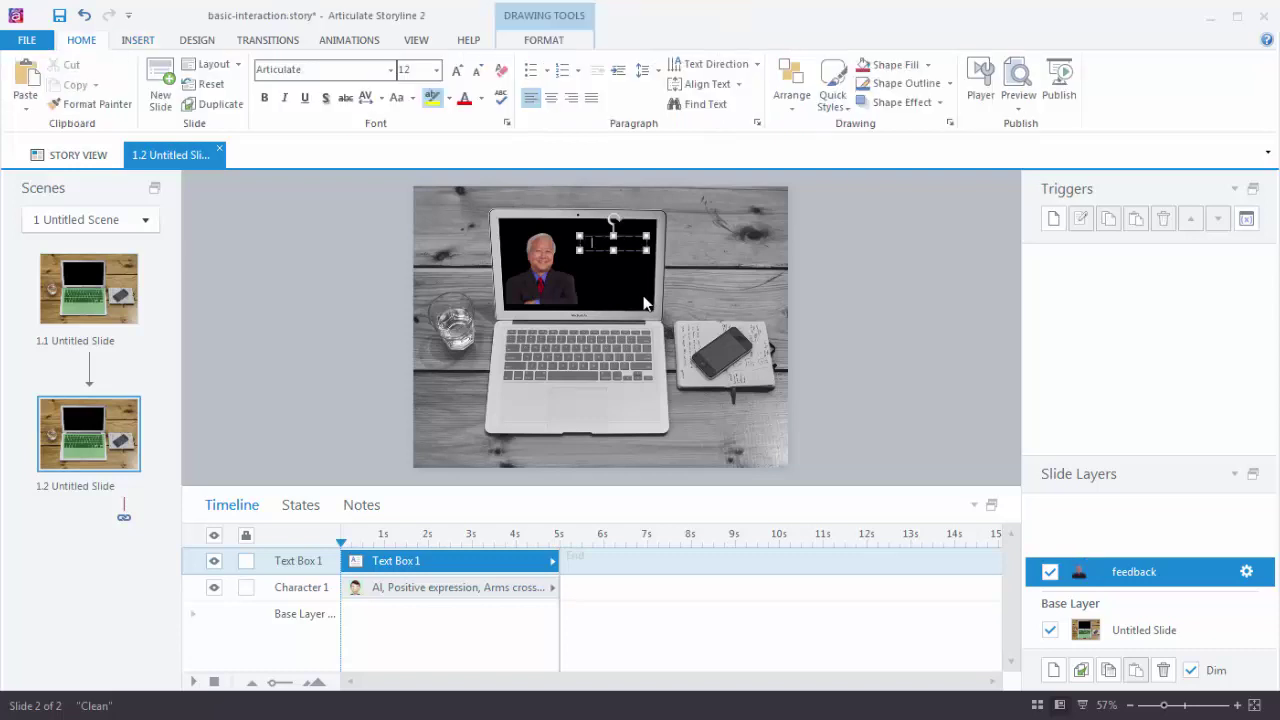
{"action": "type", "text": "Hi th"}
{"action": "key", "text": "Escape"}
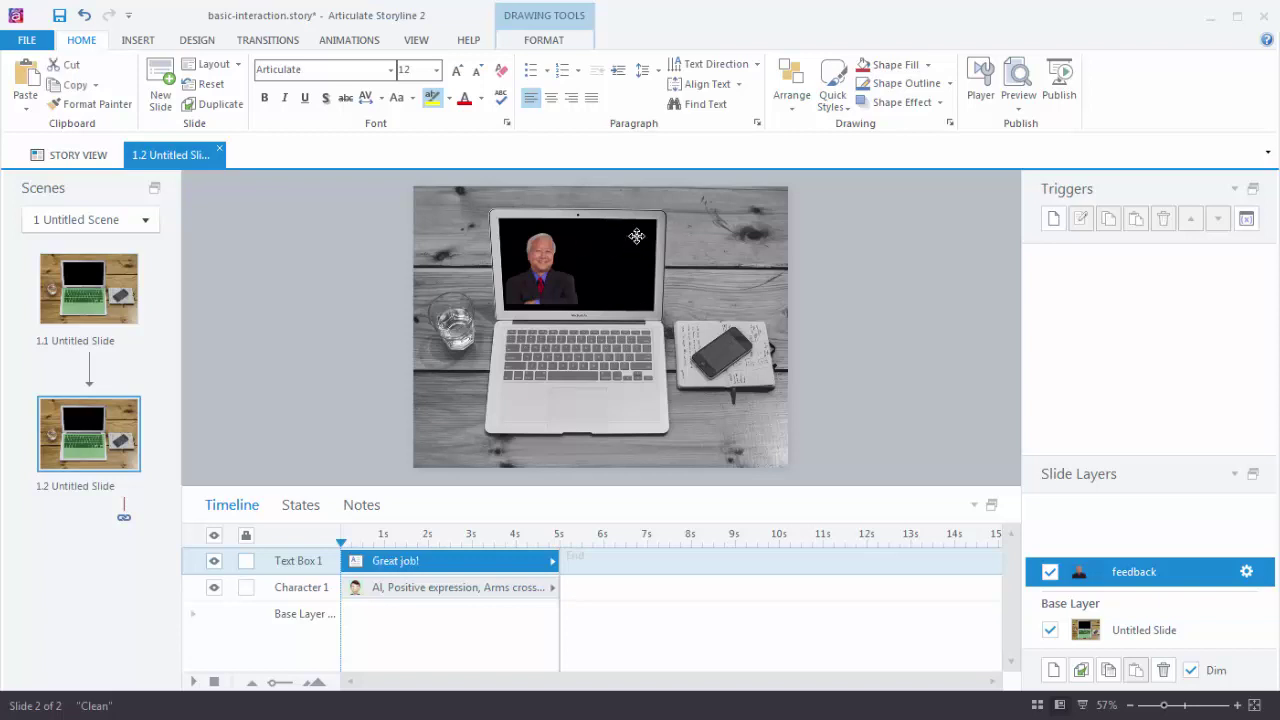
Format the "Great job!" text as white, size 24 and centred
{"action": "left_click", "coordinate": [481, 98]}
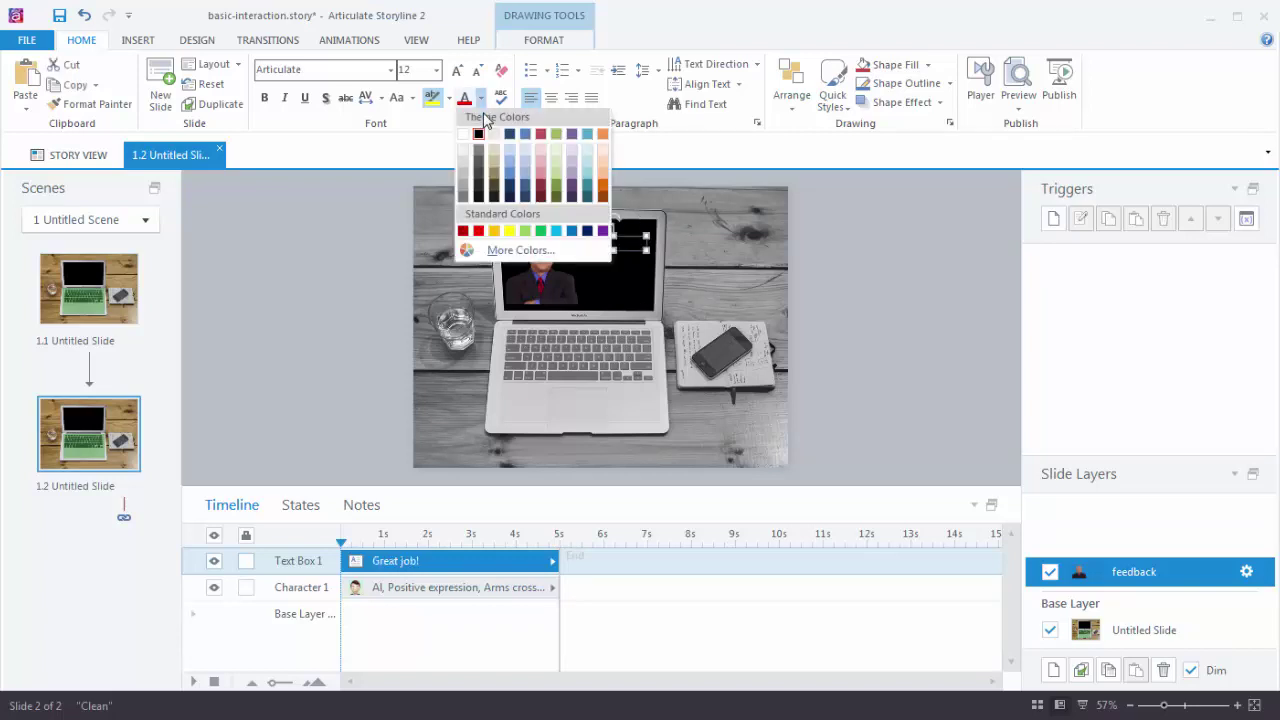
{"action": "left_click", "coordinate": [464, 135]}
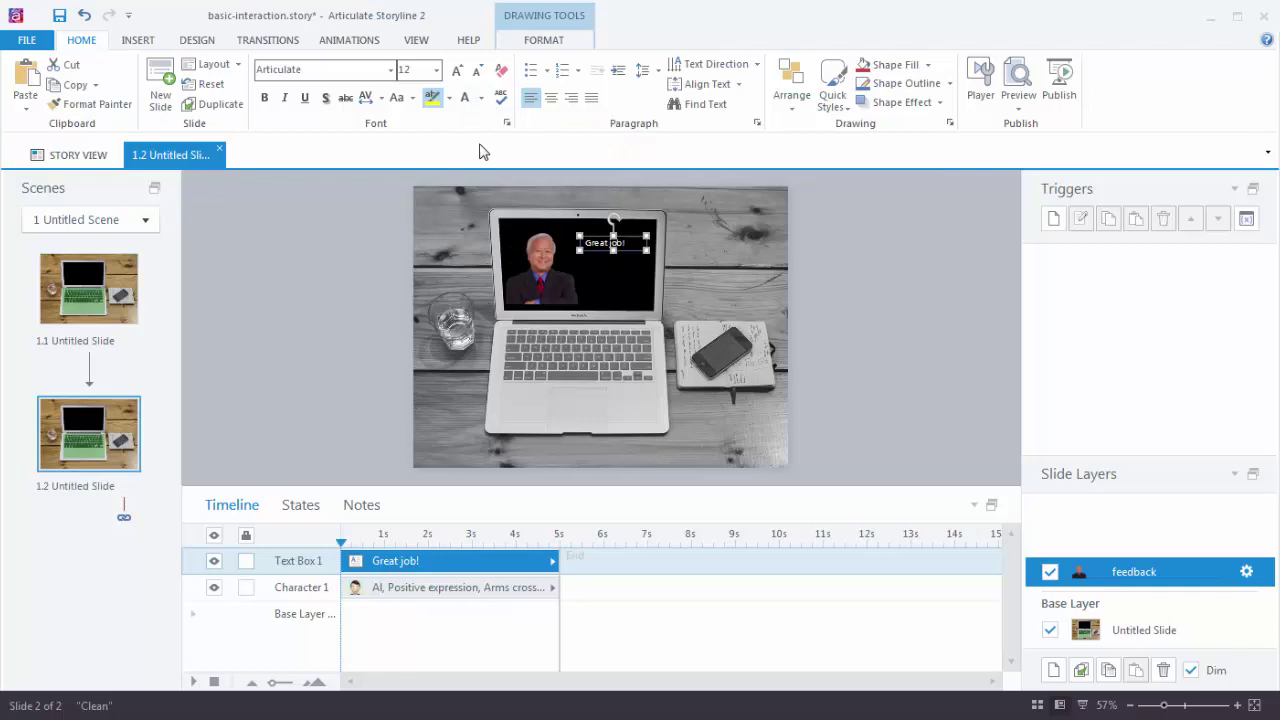
{"action": "left_click", "coordinate": [456, 72]}
{"action": "left_click", "coordinate": [456, 72]}
{"action": "left_click", "coordinate": [456, 72]}
{"action": "left_click", "coordinate": [456, 72]}
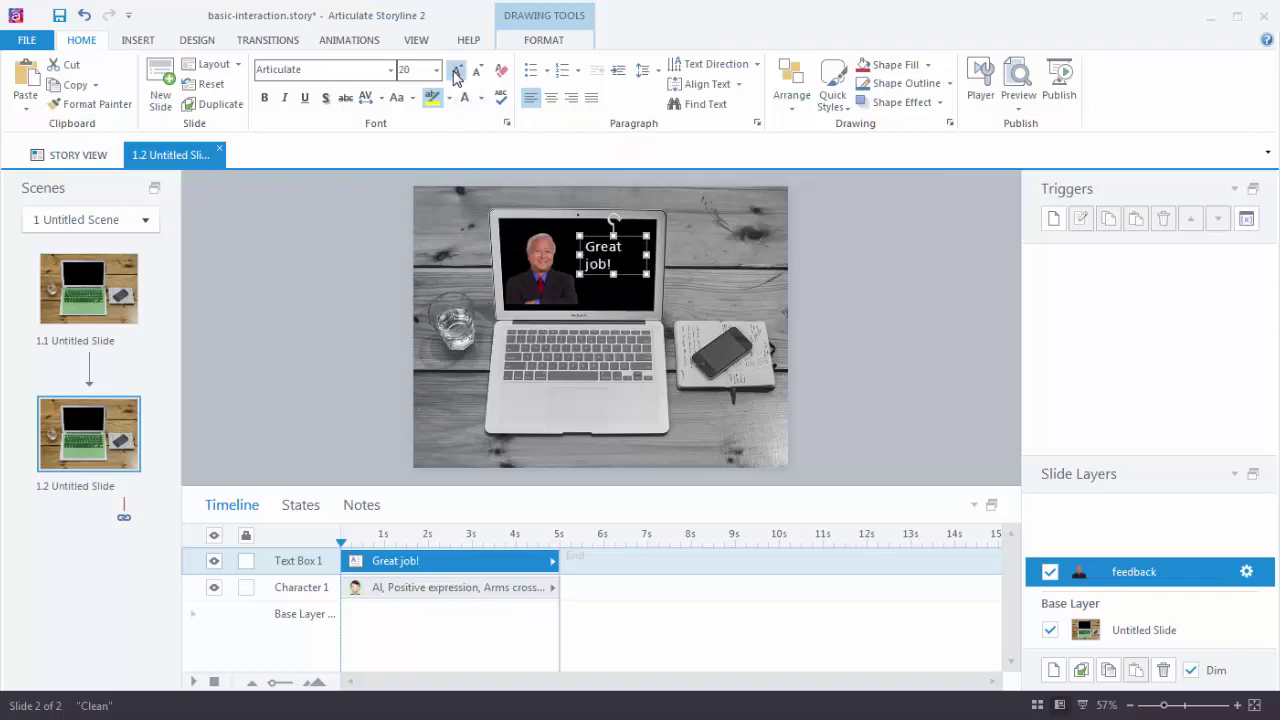
{"action": "left_click", "coordinate": [456, 72]}
{"action": "left_click", "coordinate": [551, 98]}
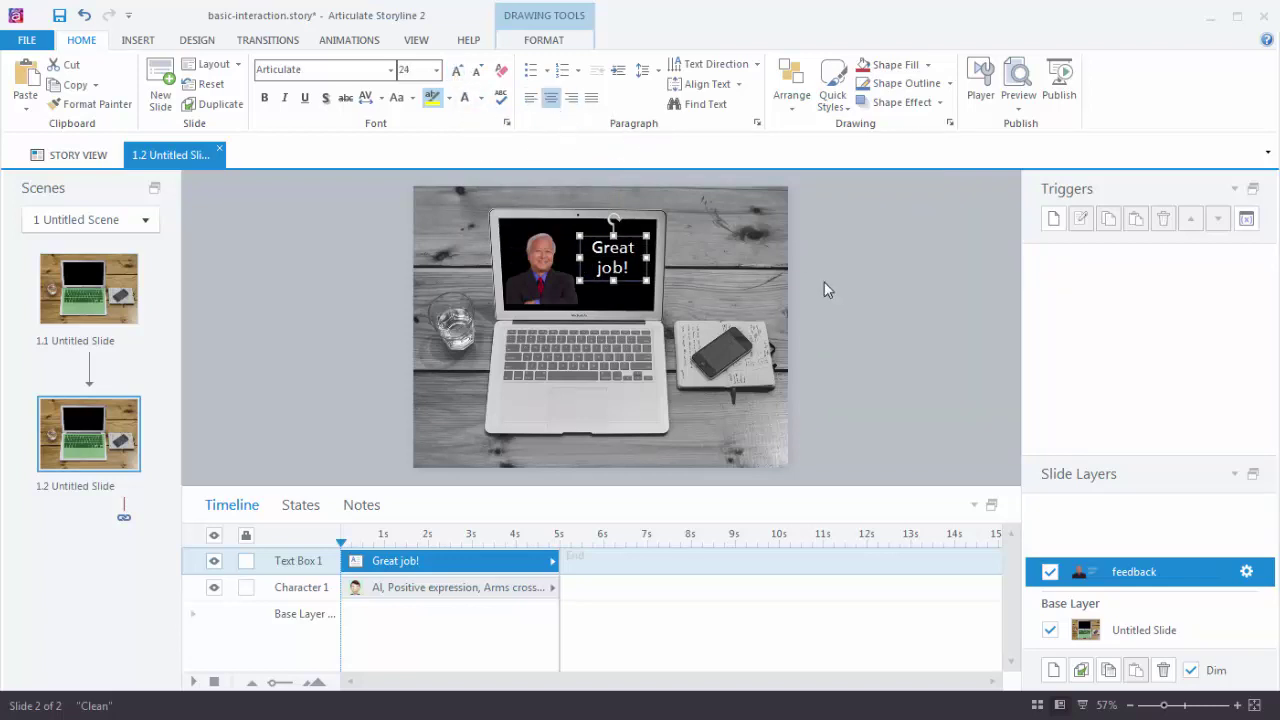
{"action": "left_click", "coordinate": [844, 289]}
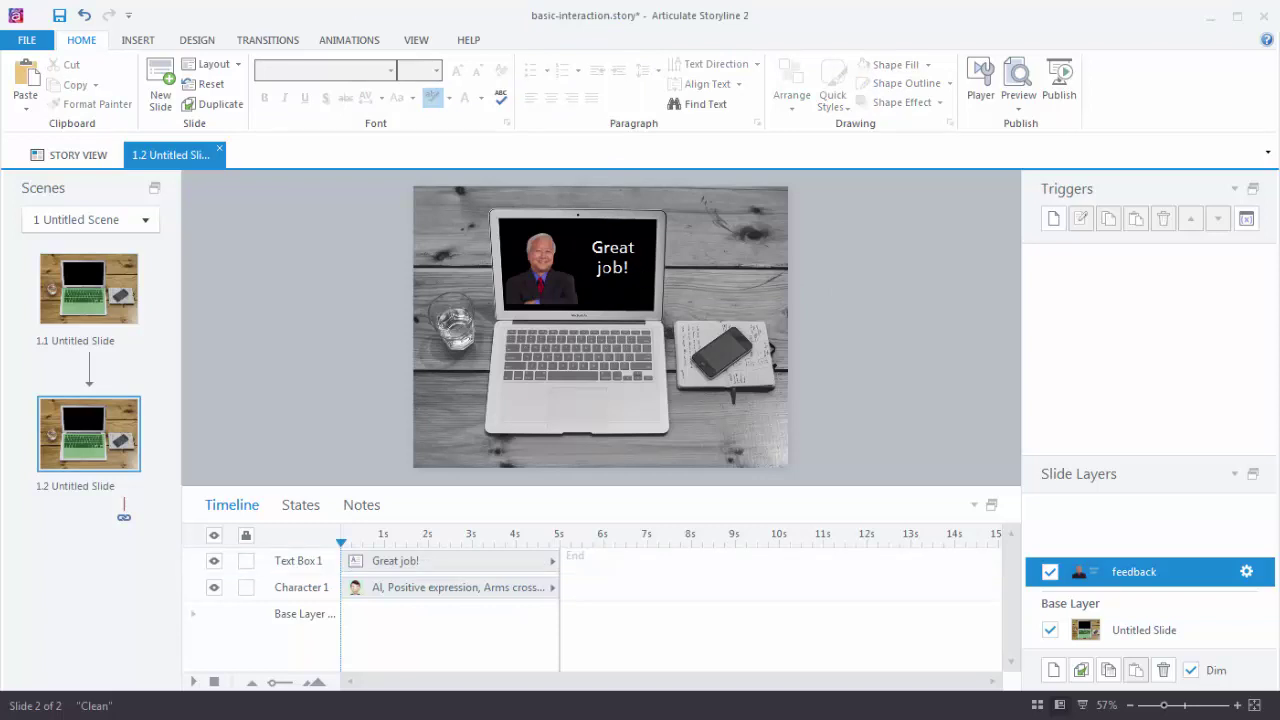
Add a trigger on the base layer that shows the feedback layer when the user clicks Hotspot 1
{"action": "left_click", "coordinate": [1148, 645]}
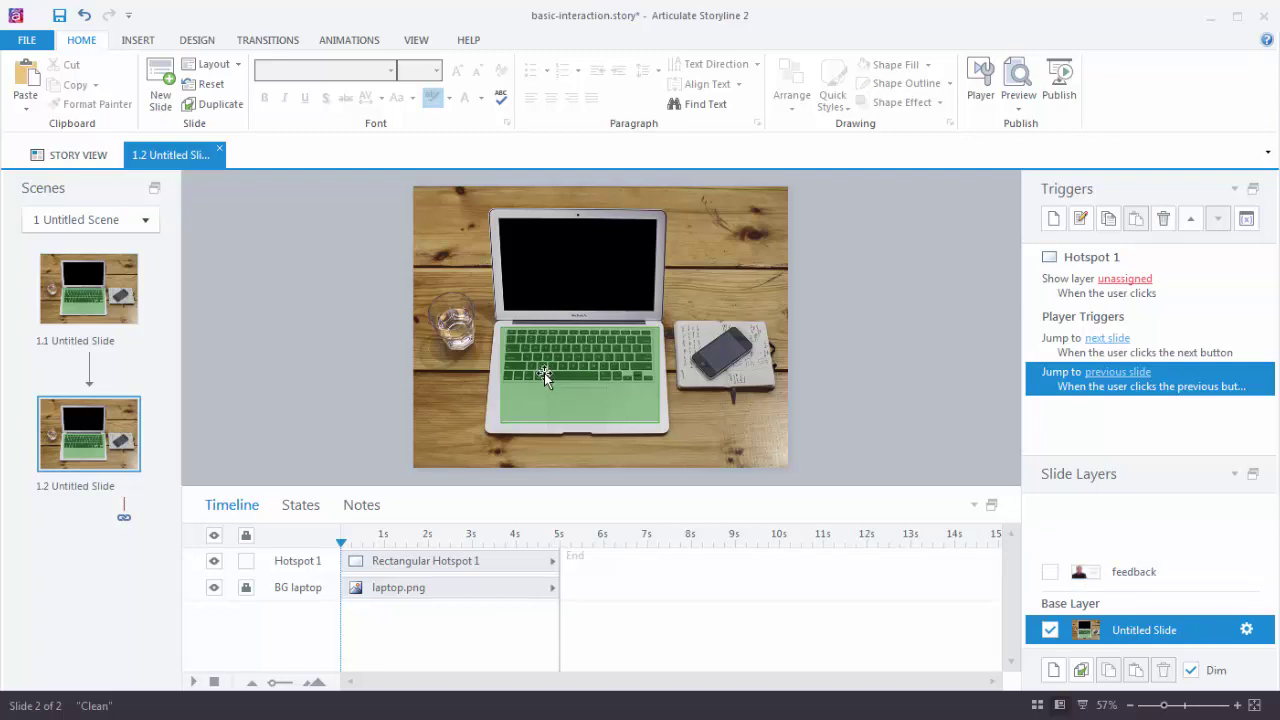
{"action": "left_click", "coordinate": [1055, 222]}
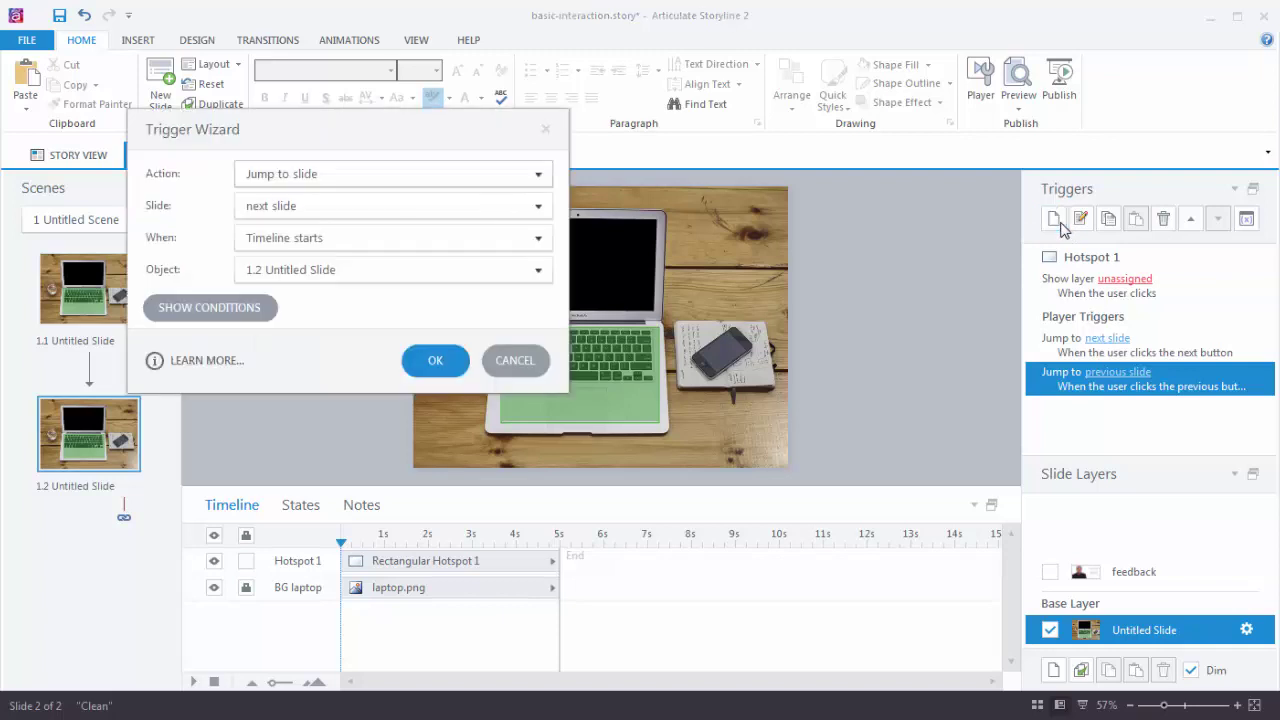
{"action": "left_click", "coordinate": [537, 174]}
{"action": "left_click", "coordinate": [326, 244]}
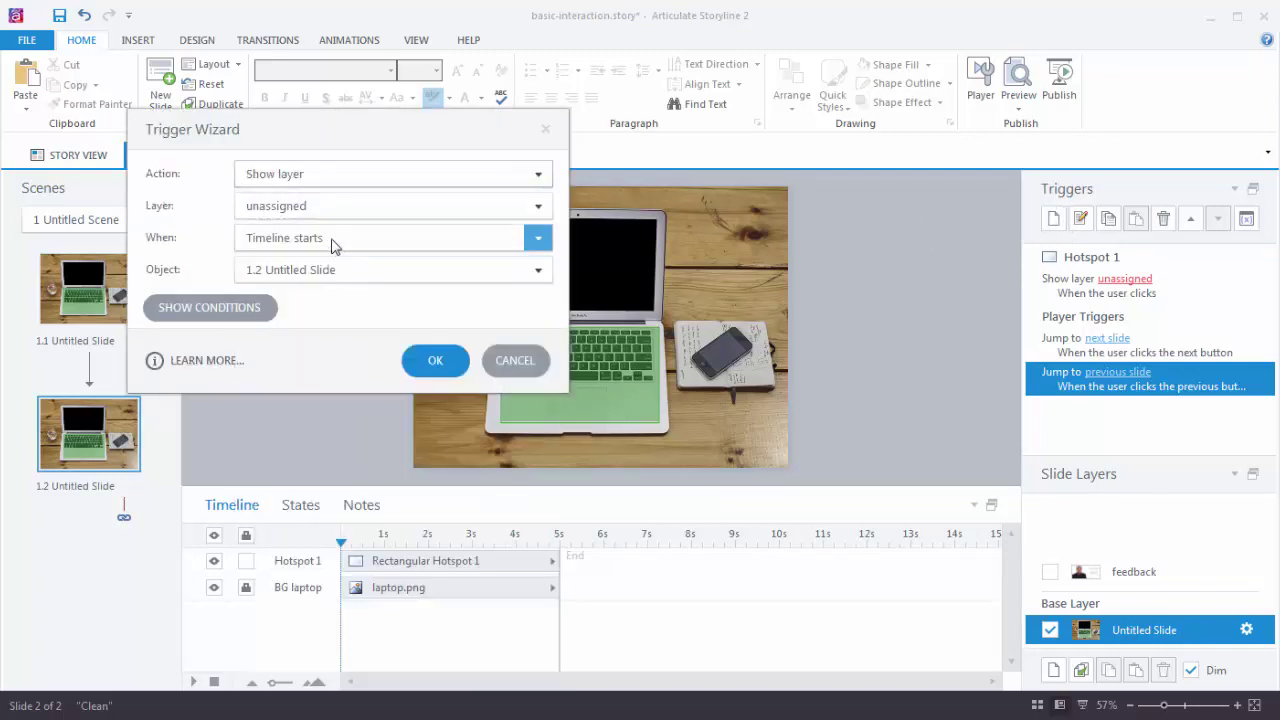
{"action": "left_click", "coordinate": [538, 206]}
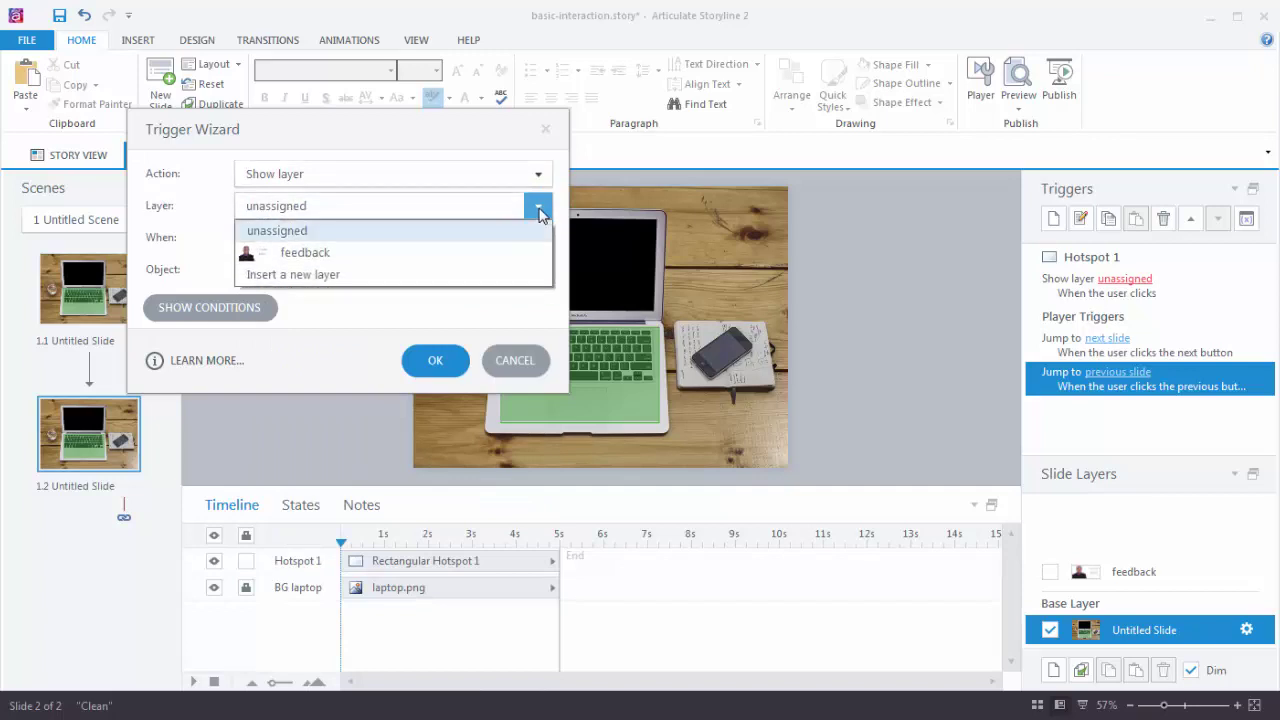
{"action": "left_click", "coordinate": [320, 256]}
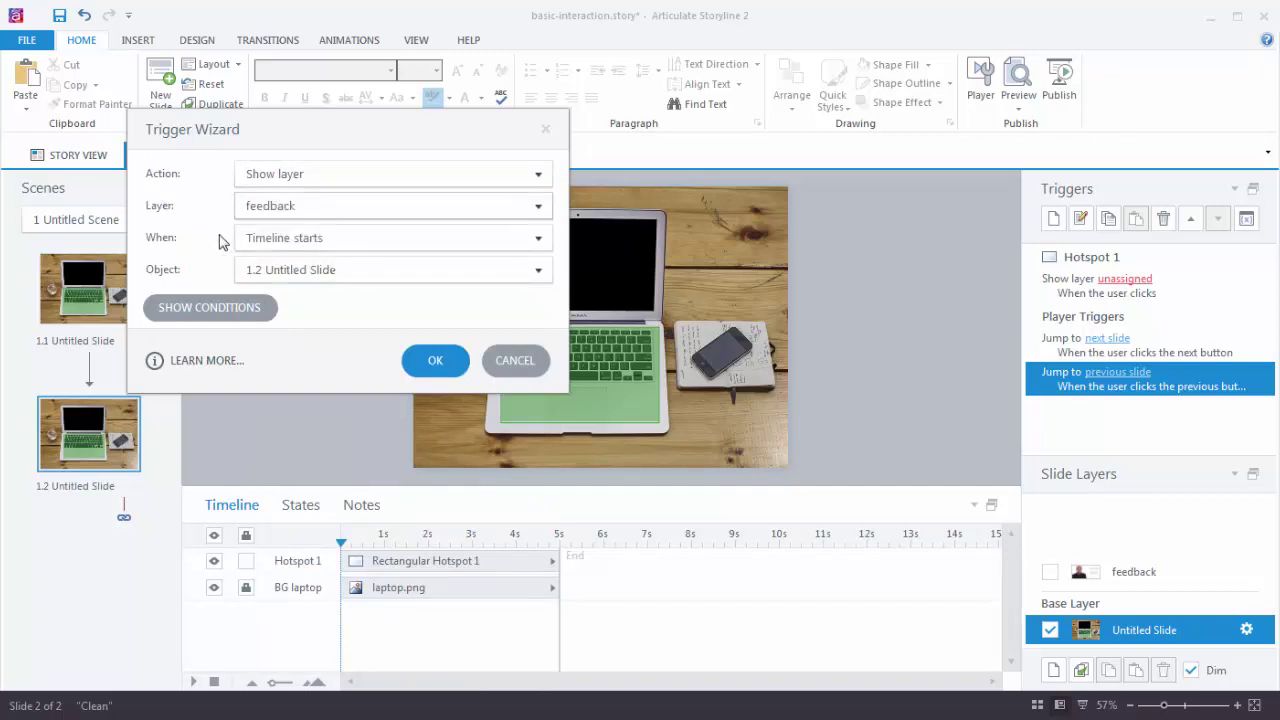
{"action": "left_click", "coordinate": [537, 240]}
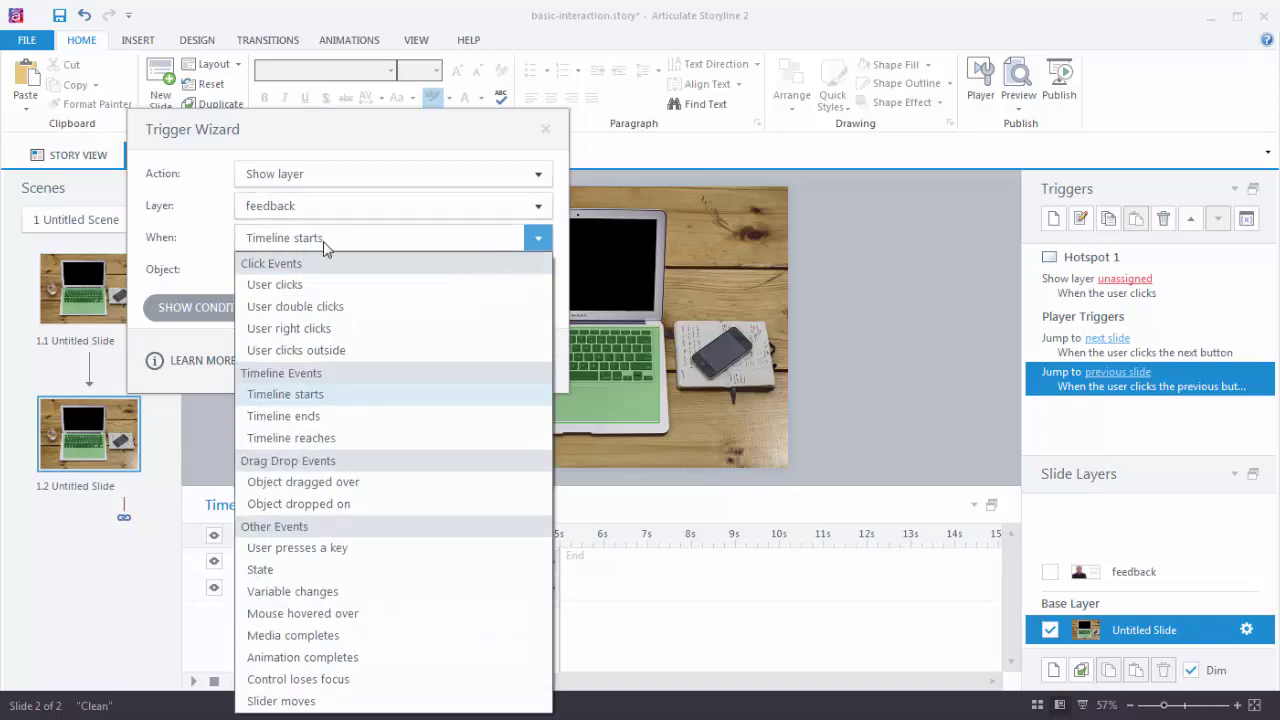
{"action": "left_click", "coordinate": [279, 286]}
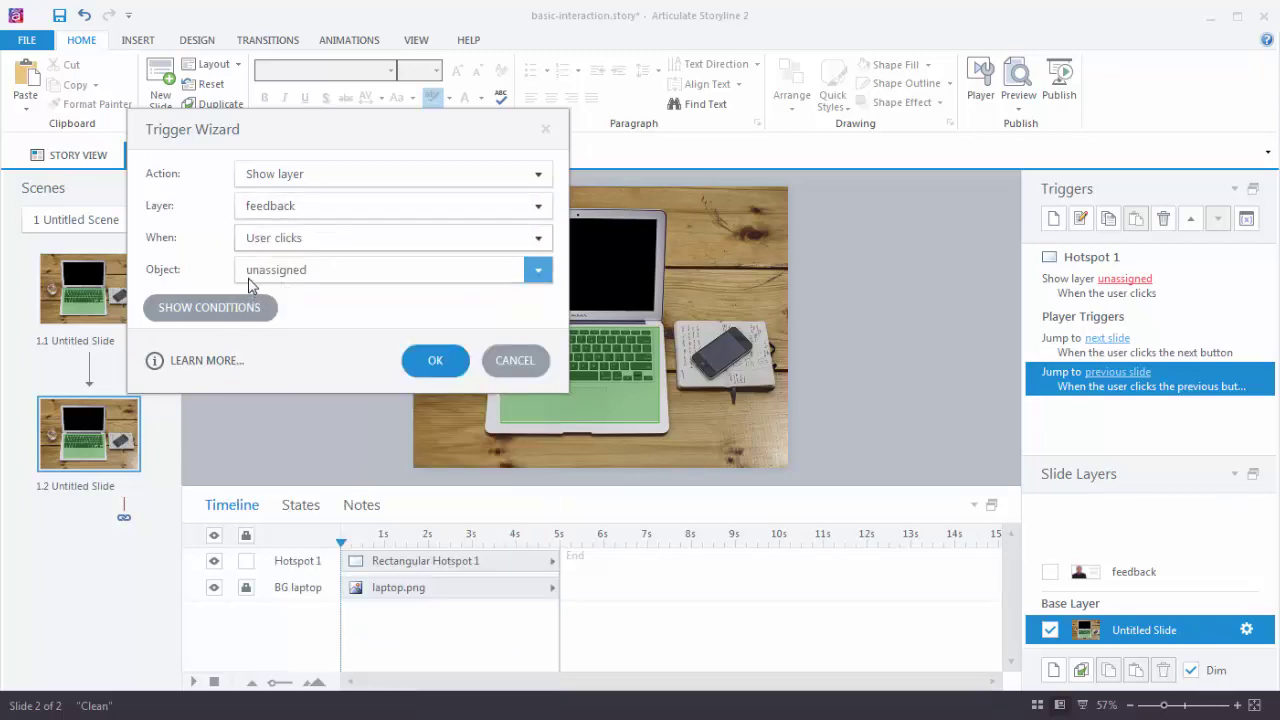
{"action": "left_click", "coordinate": [528, 271]}
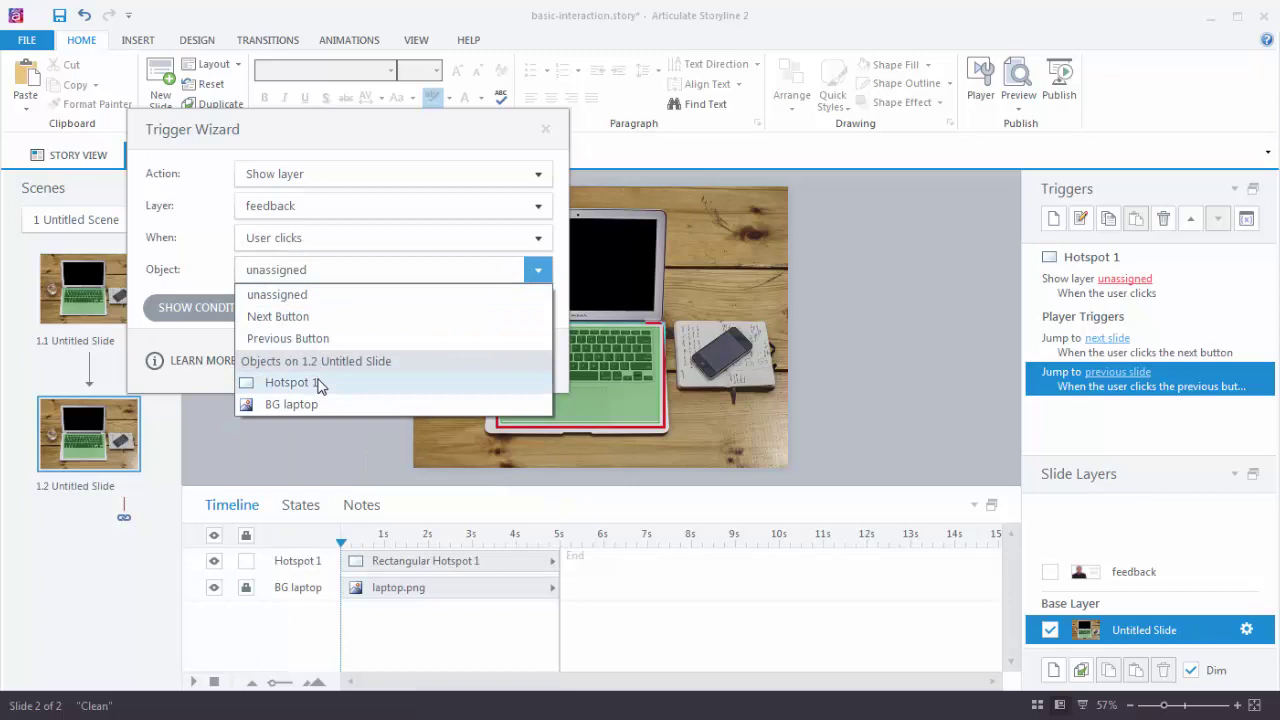
{"action": "left_click", "coordinate": [287, 382]}
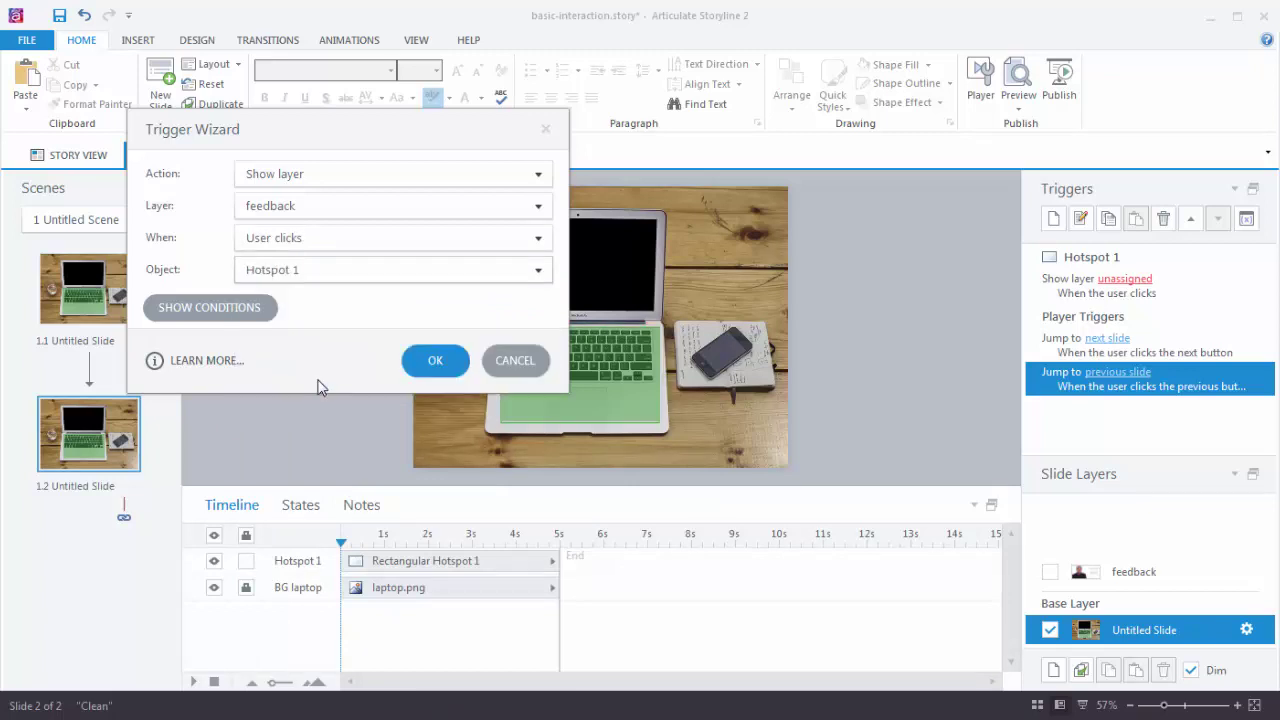
{"action": "left_click", "coordinate": [432, 368]}
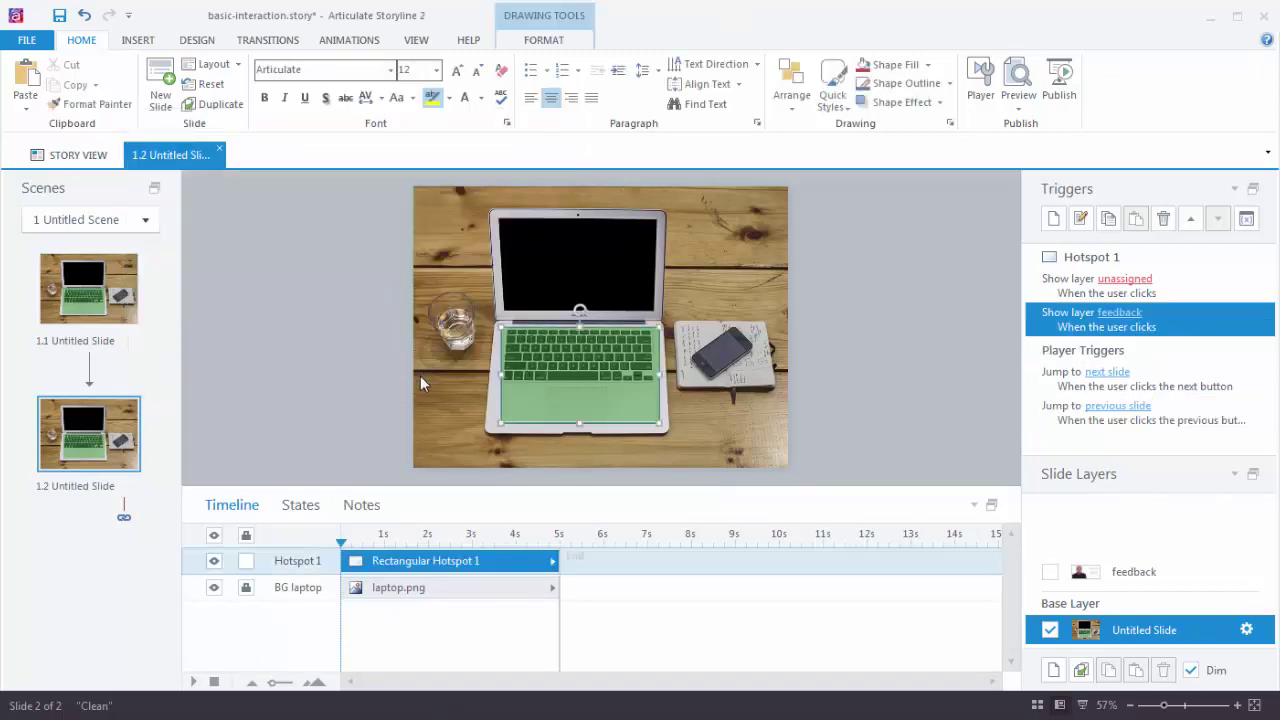
Preview this slide, test the hotspot on the laptop keyboard, and close the preview
{"action": "left_click", "coordinate": [1018, 100]}
{"action": "left_click", "coordinate": [1045, 128]}
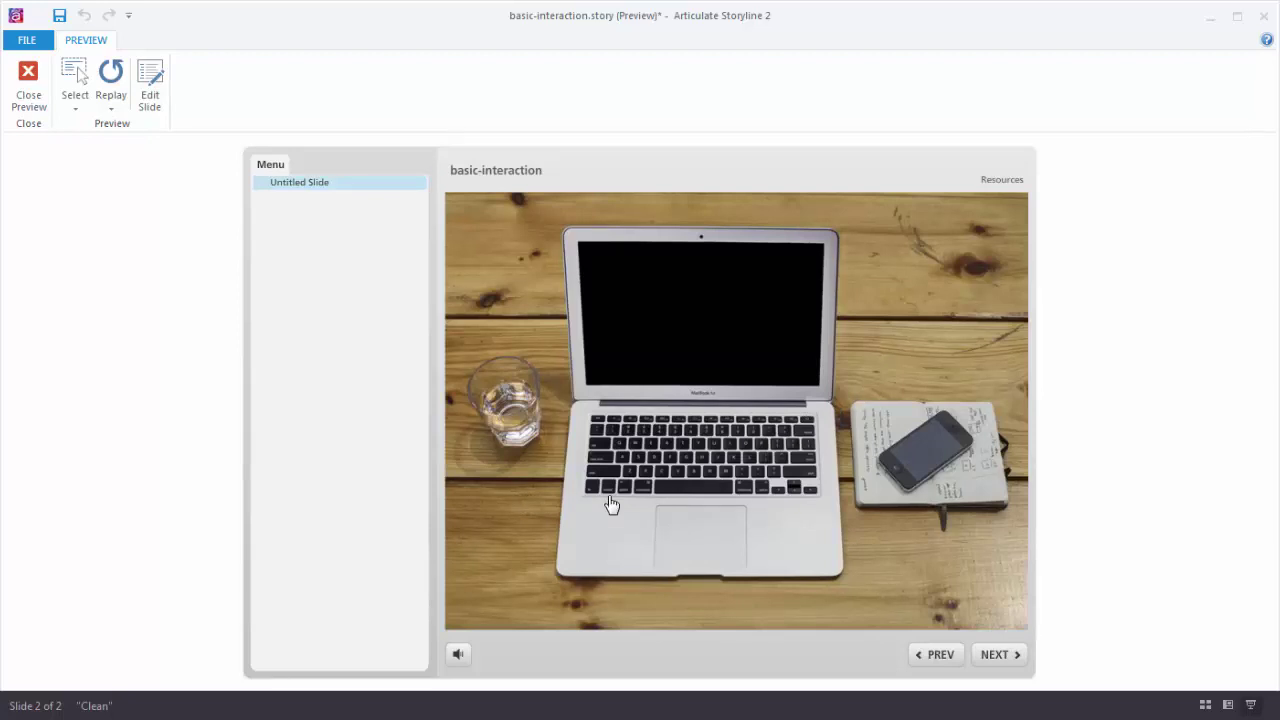
{"action": "left_click", "coordinate": [612, 506]}
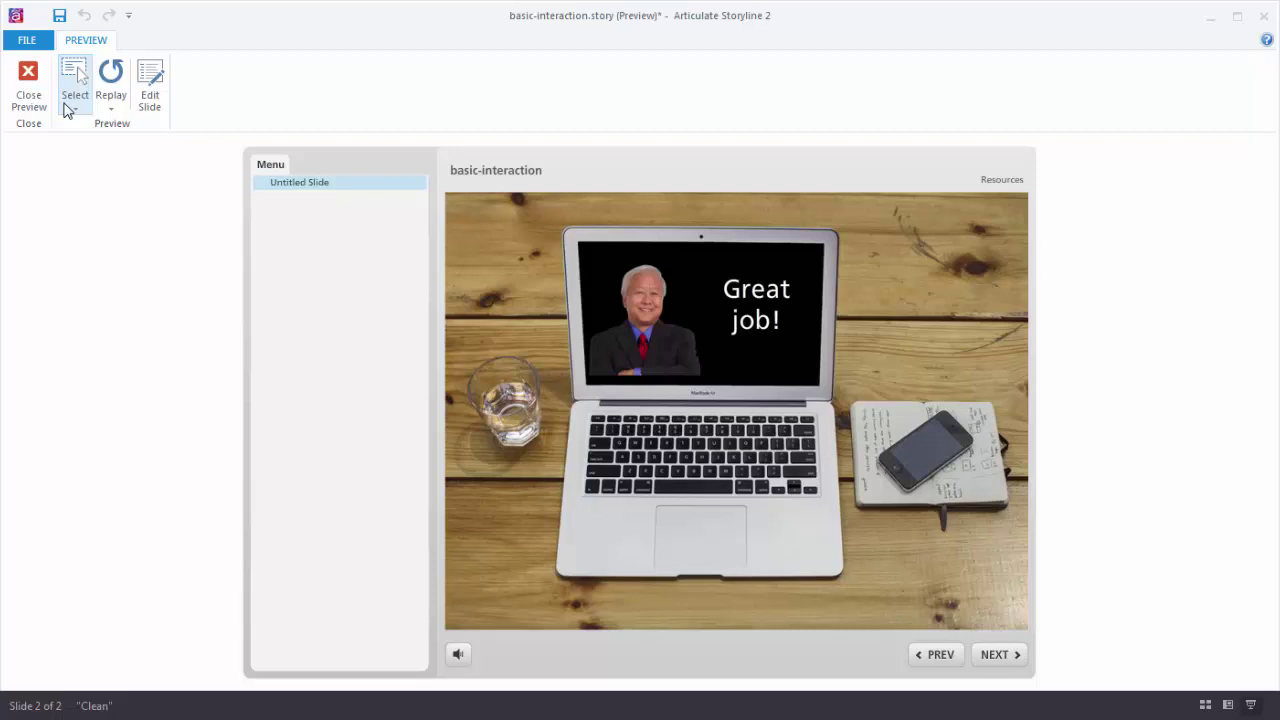
{"action": "left_click", "coordinate": [28, 84]}
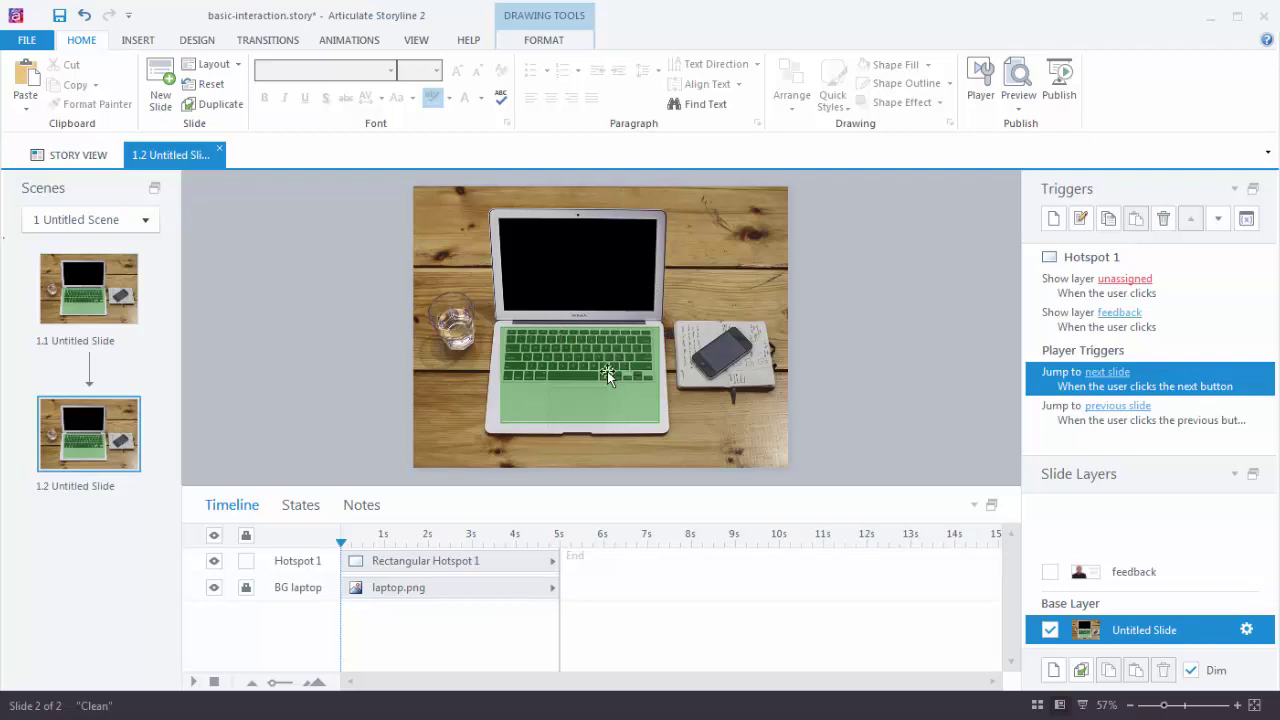
Insert a Multiply shape on the feedback layer beside the "Great job!" text and make its arms thinner
{"action": "left_click", "coordinate": [1152, 575]}
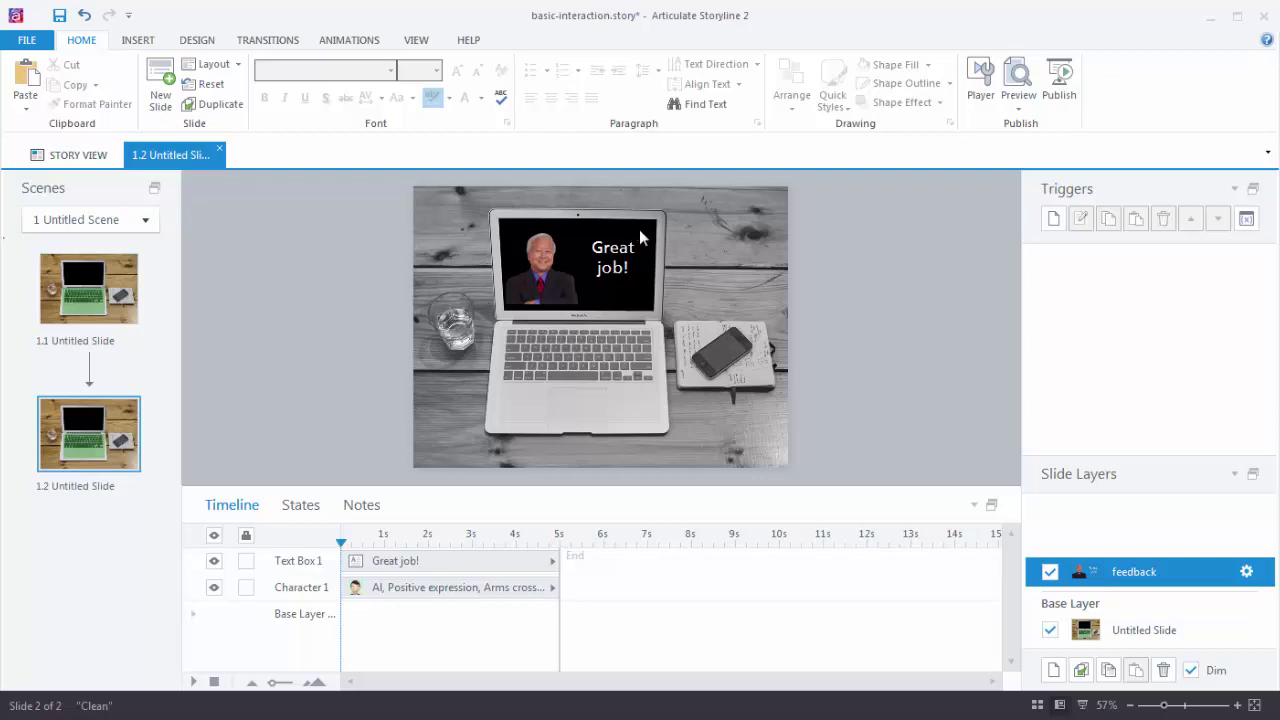
{"action": "left_click", "coordinate": [147, 40]}
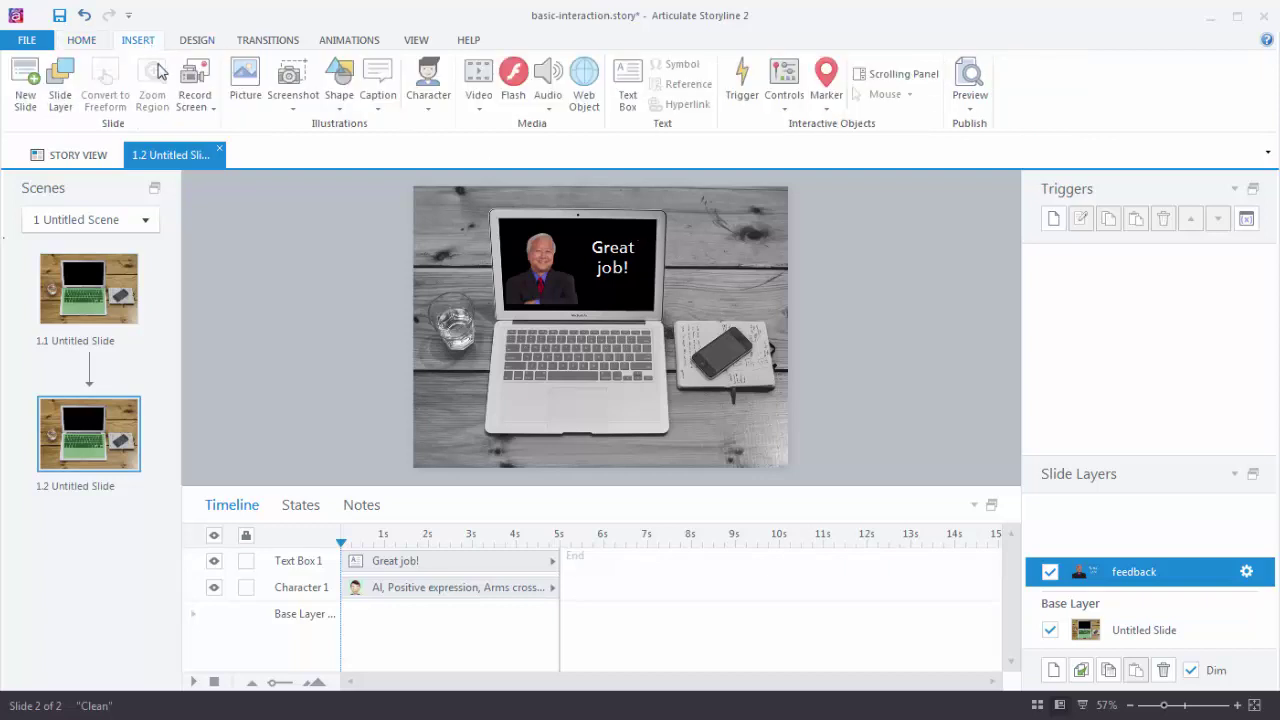
{"action": "left_click", "coordinate": [339, 105]}
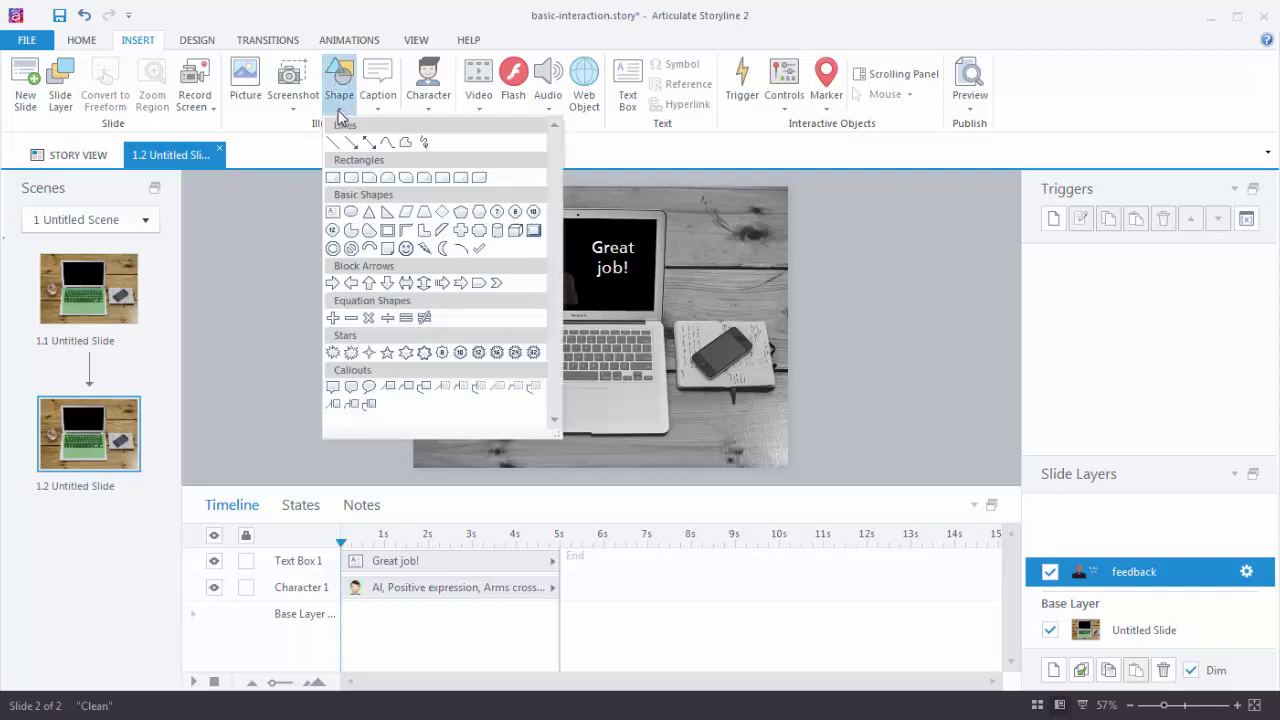
{"action": "left_click", "coordinate": [369, 318]}
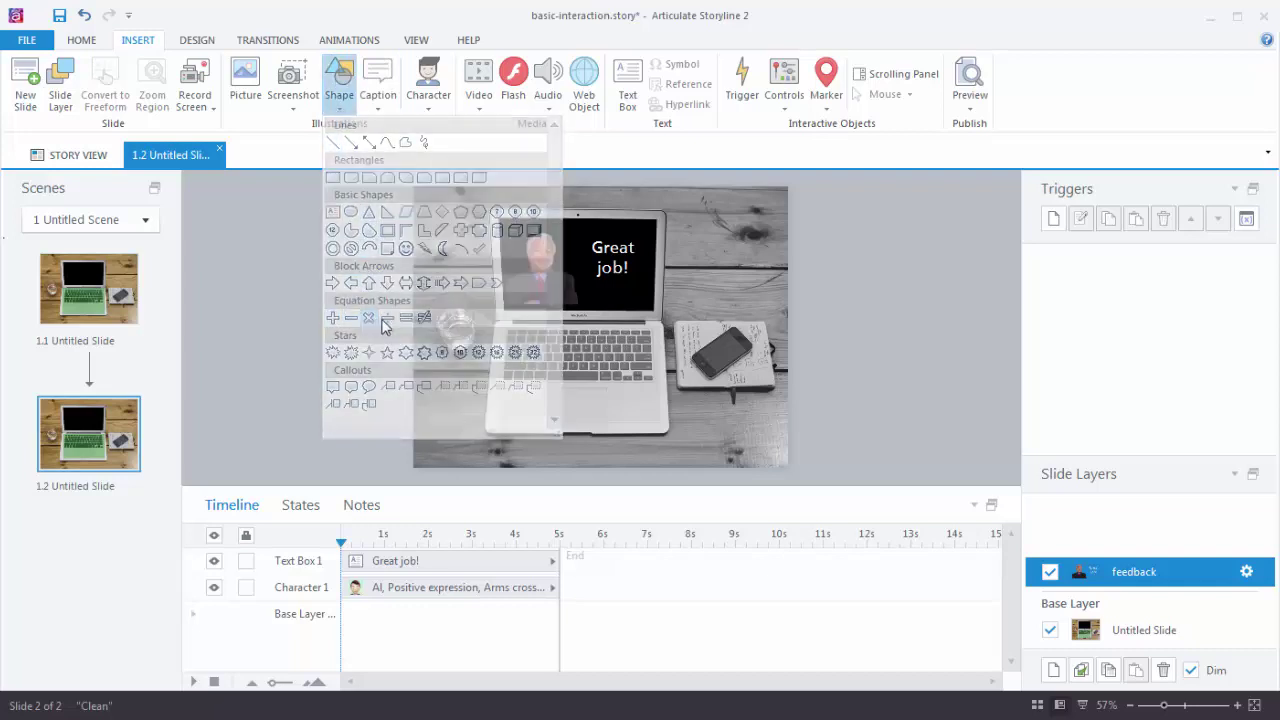
{"action": "left_click", "coordinate": [640, 236]}
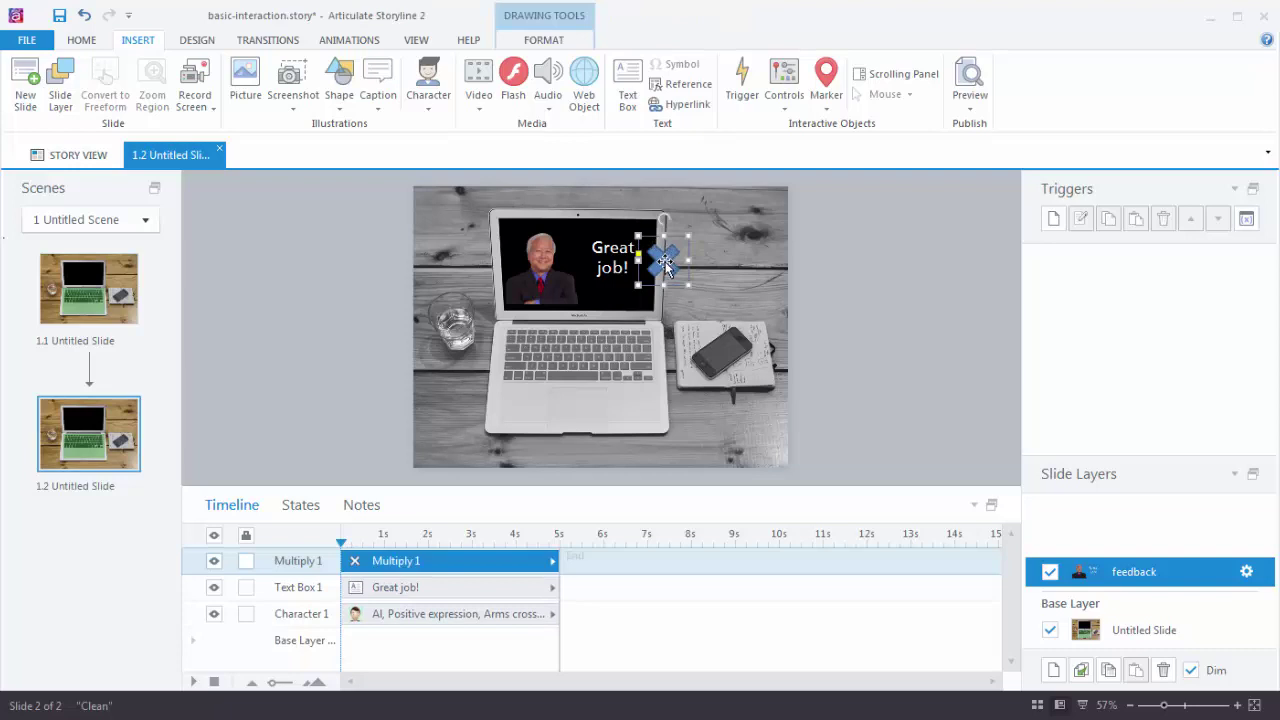
{"action": "key", "text": "Escape"}
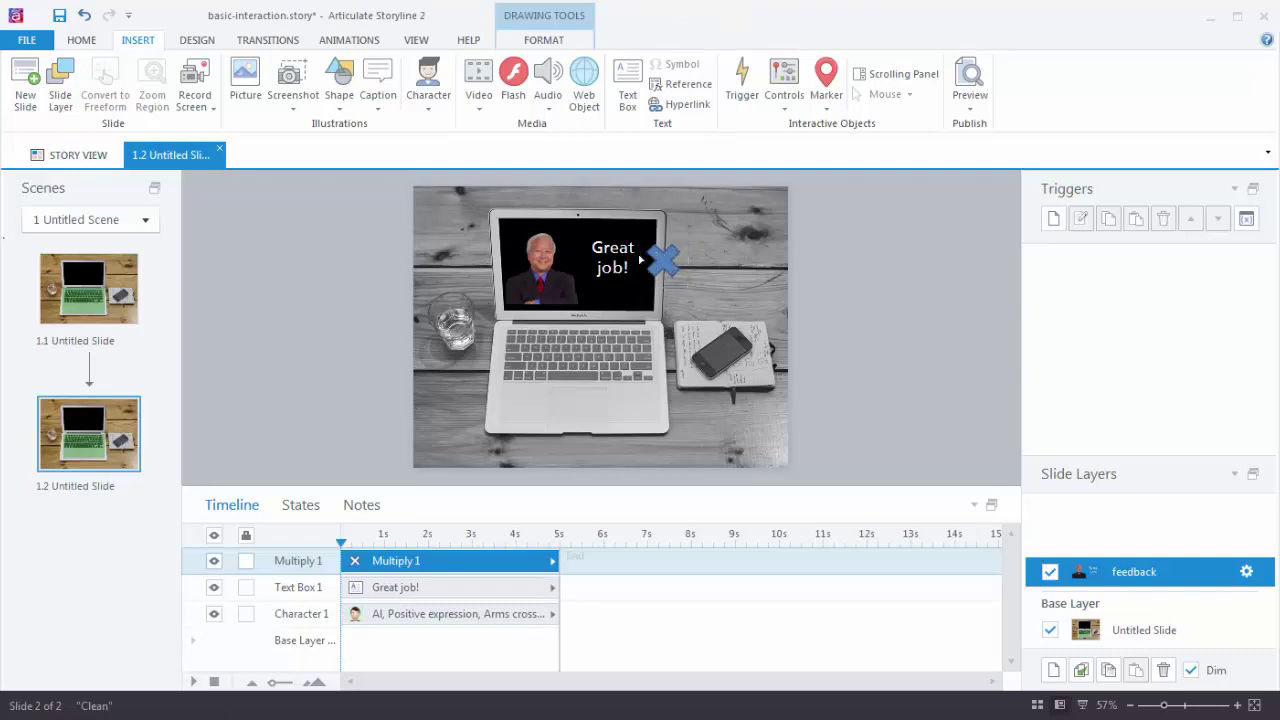
{"action": "left_click", "coordinate": [646, 260]}
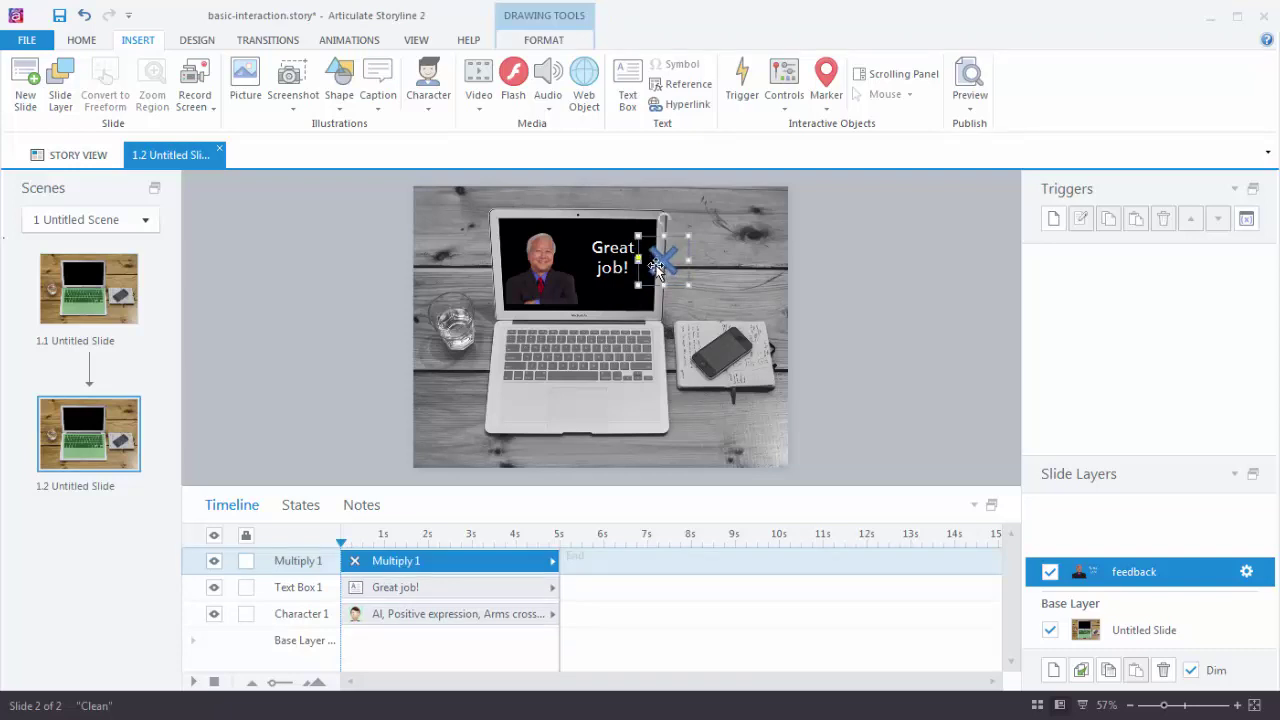
Apply a red shape style to the X and fit it, about 40 by 40 px, in the laptop screen's upper-right corner
{"action": "left_click", "coordinate": [544, 40]}
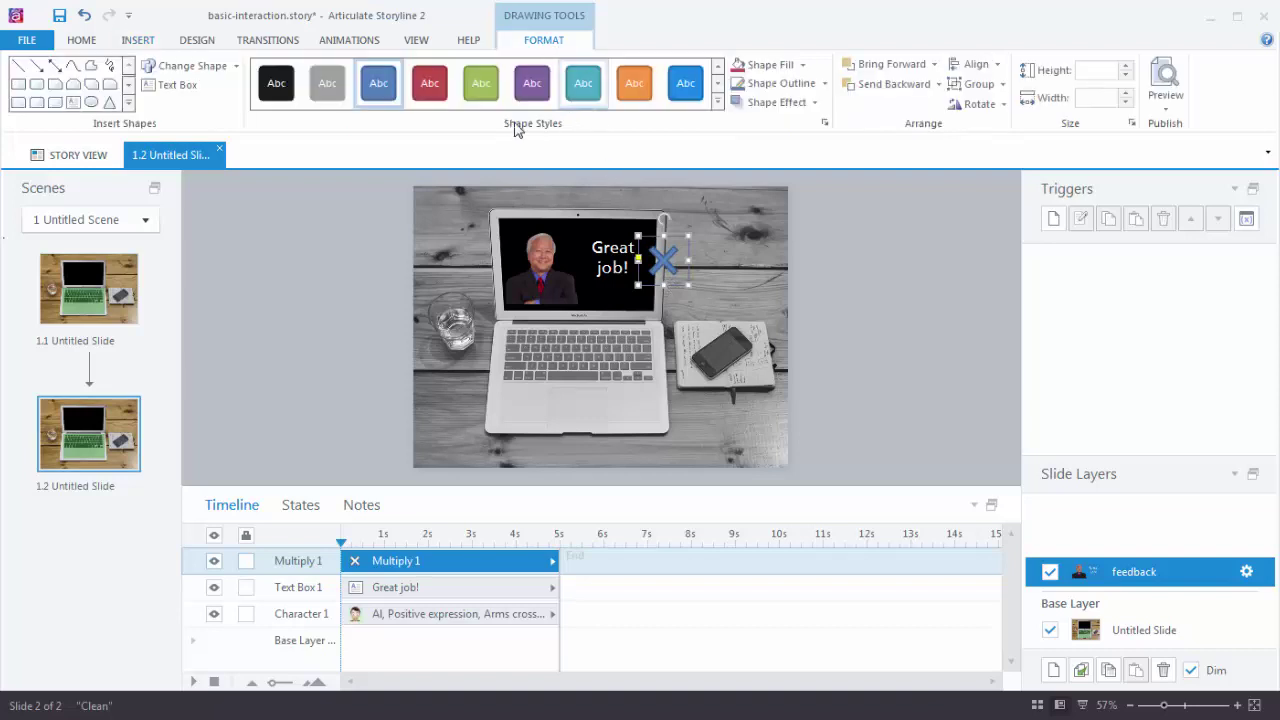
{"action": "left_click", "coordinate": [718, 116]}
{"action": "left_click", "coordinate": [429, 288]}
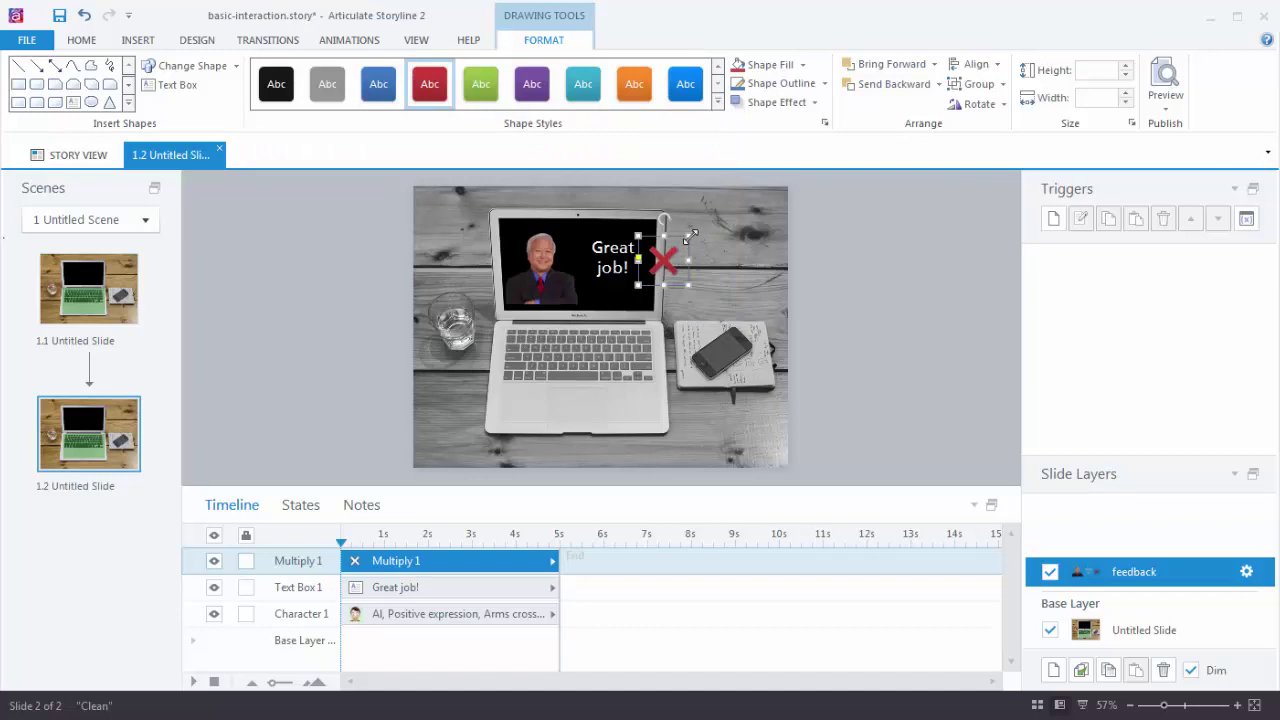
{"action": "left_click_drag", "start_coordinate": [690, 235], "coordinate": [648, 243]}
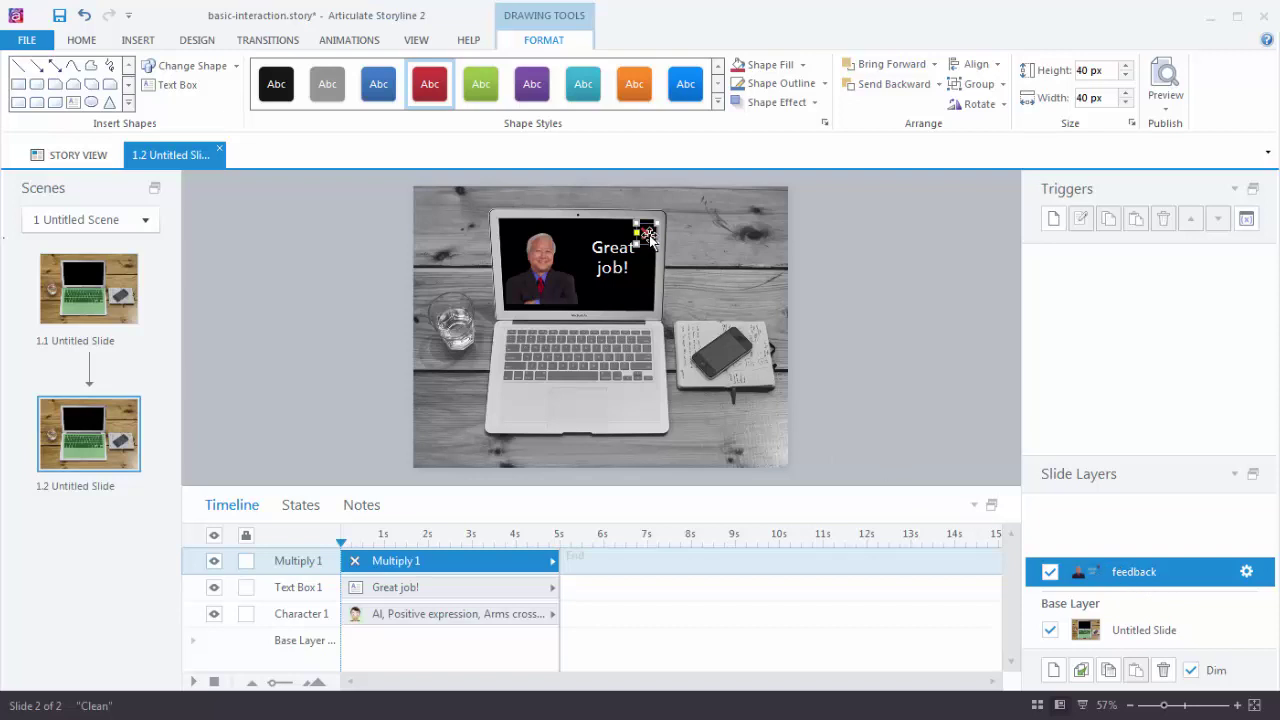
Add a trigger to the red X that hides this layer when the user clicks it
{"action": "left_click", "coordinate": [1053, 219]}
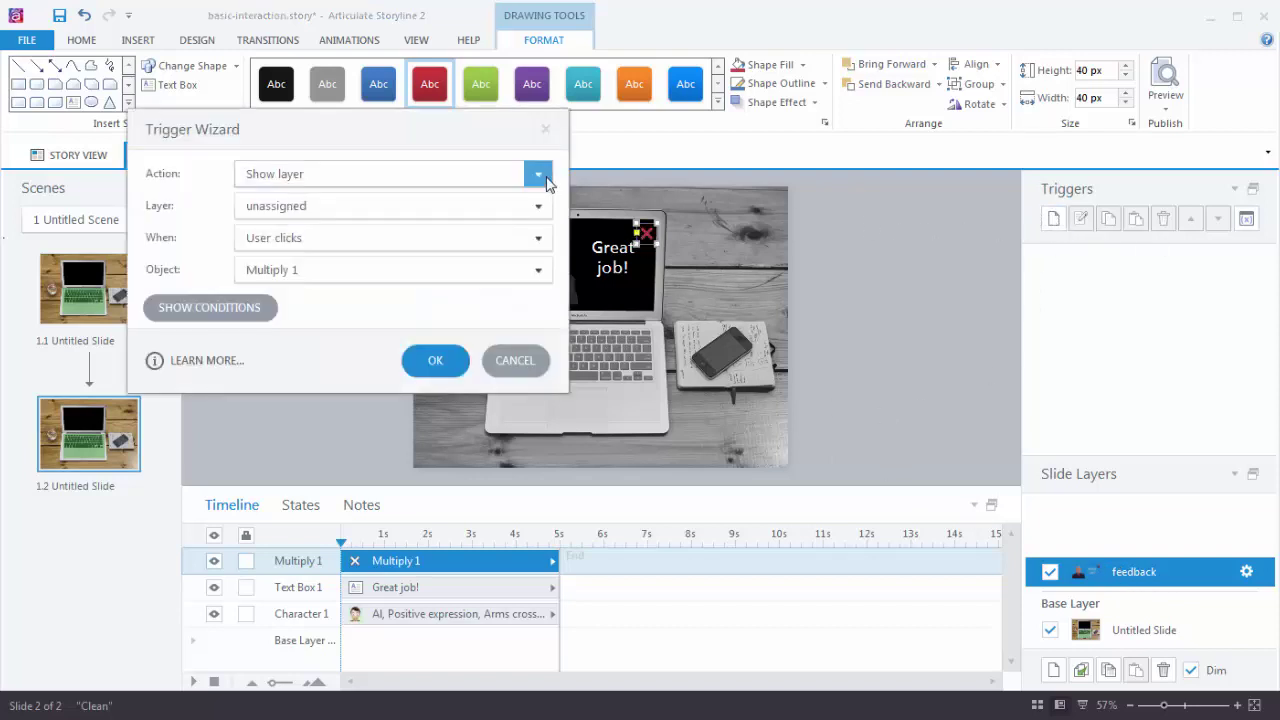
{"action": "left_click", "coordinate": [537, 174]}
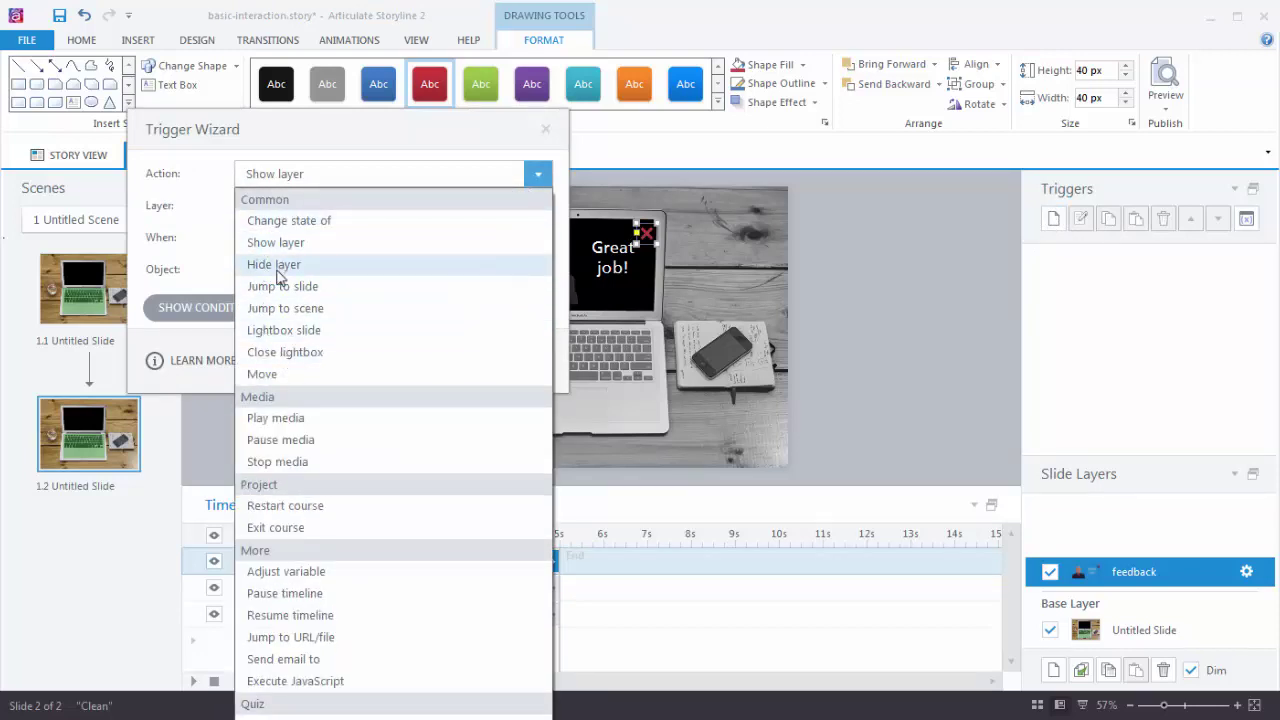
{"action": "left_click", "coordinate": [277, 265]}
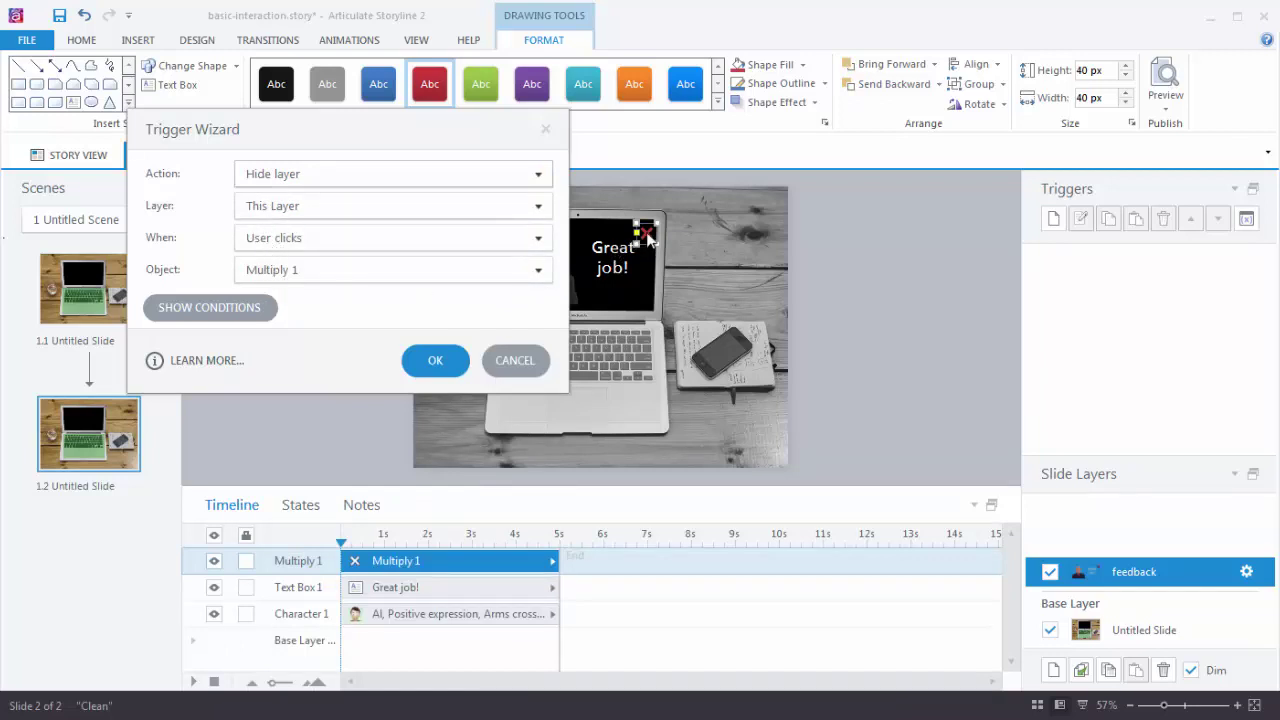
{"action": "left_click", "coordinate": [445, 360]}
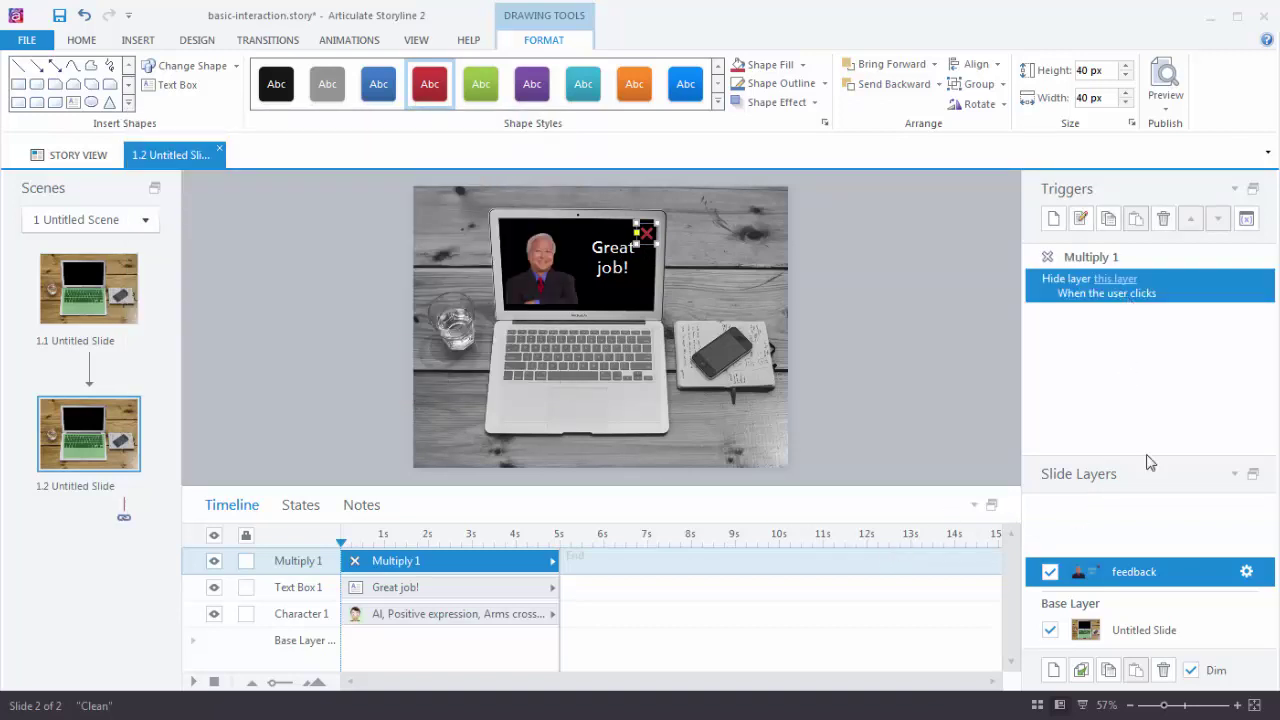
Preview this slide and test opening the feedback with the keyboard hotspot and closing it with the red X, twice
{"action": "left_click", "coordinate": [1166, 100]}
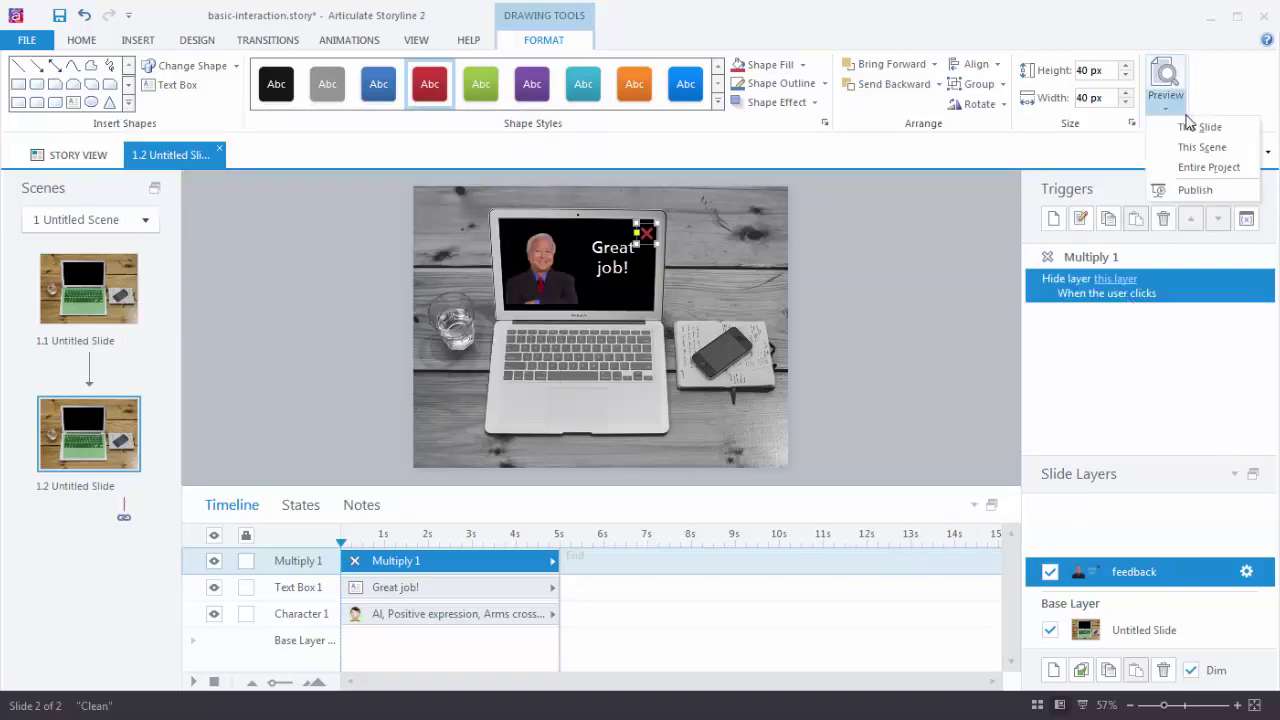
{"action": "left_click", "coordinate": [1190, 127]}
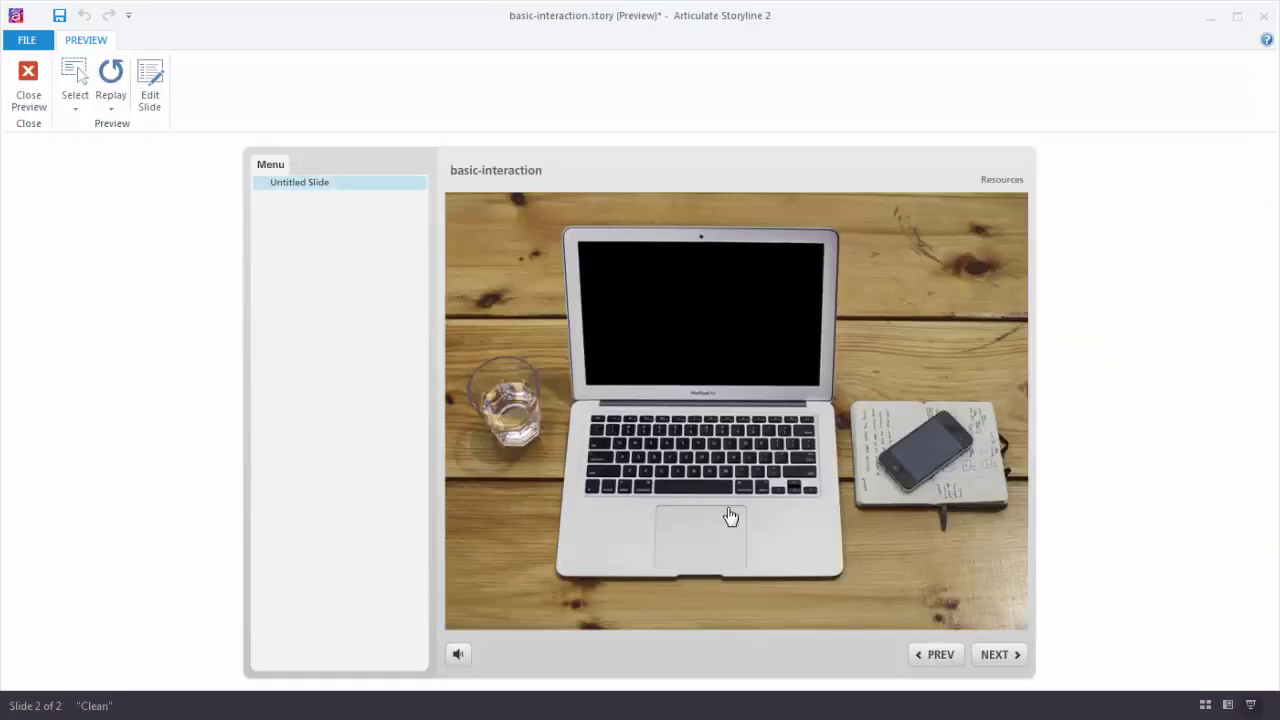
{"action": "left_click", "coordinate": [730, 516]}
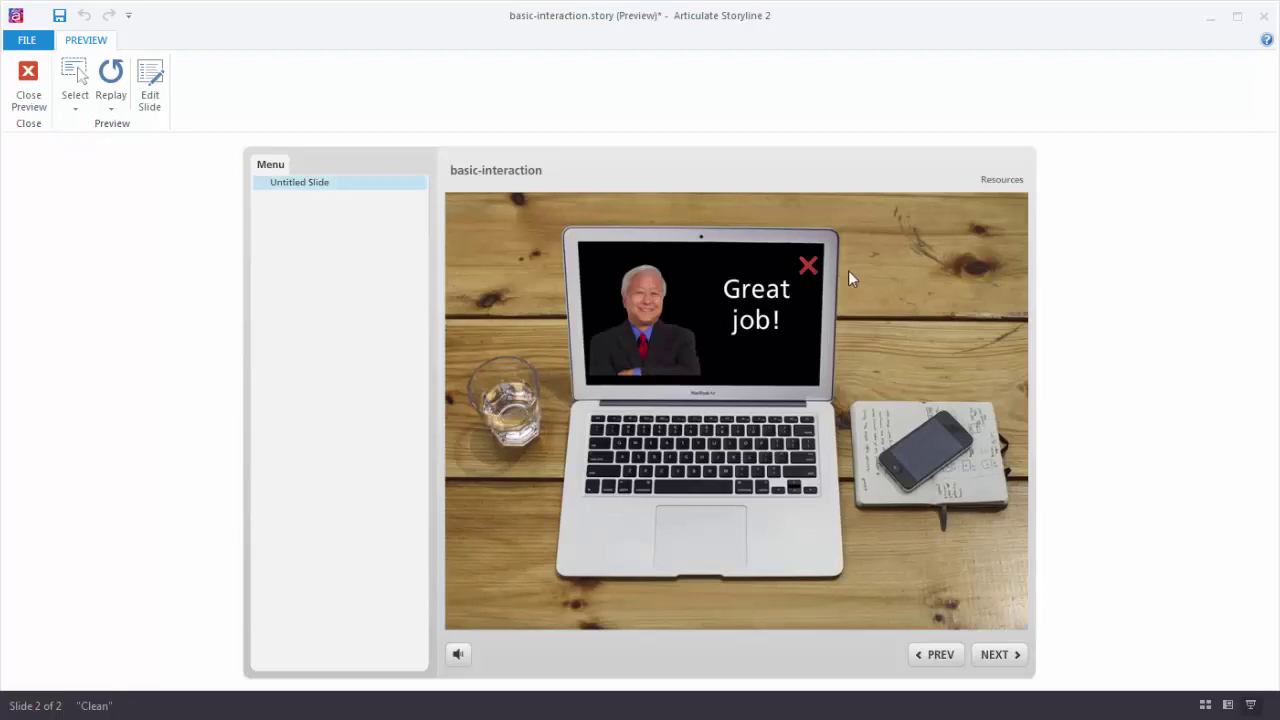
{"action": "left_click", "coordinate": [806, 267]}
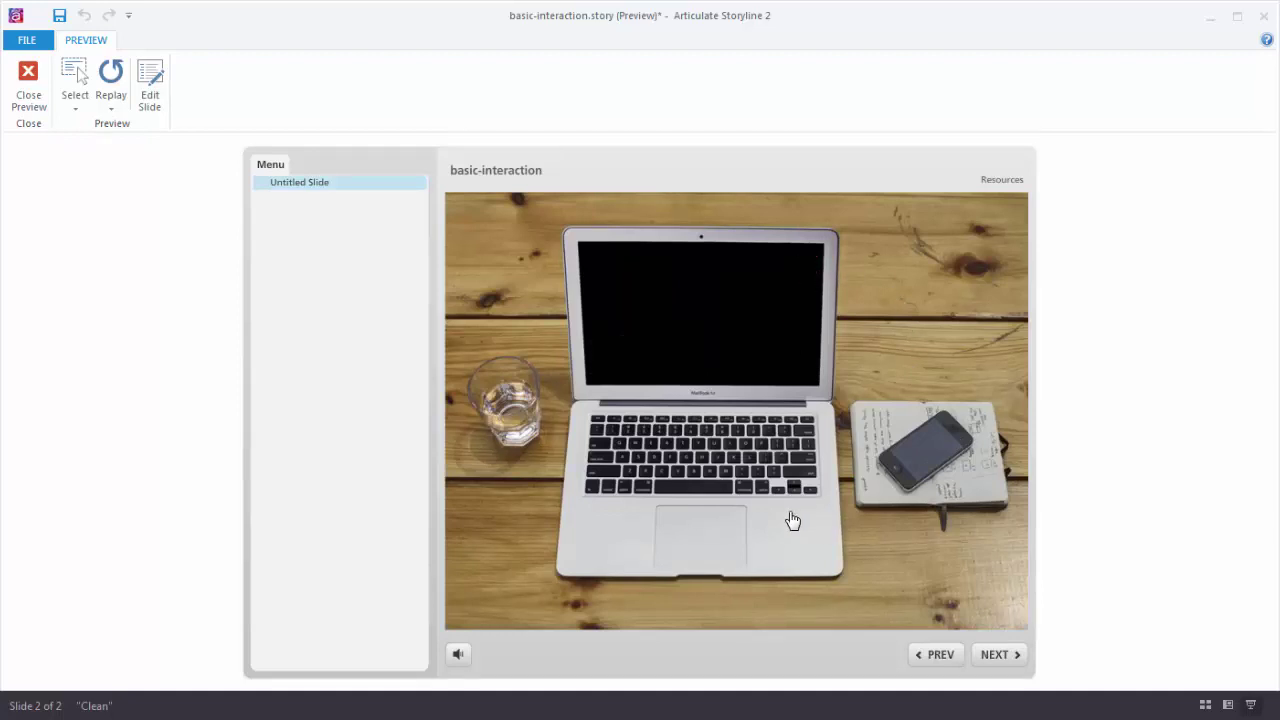
{"action": "left_click", "coordinate": [792, 520]}
{"action": "left_click", "coordinate": [808, 268]}
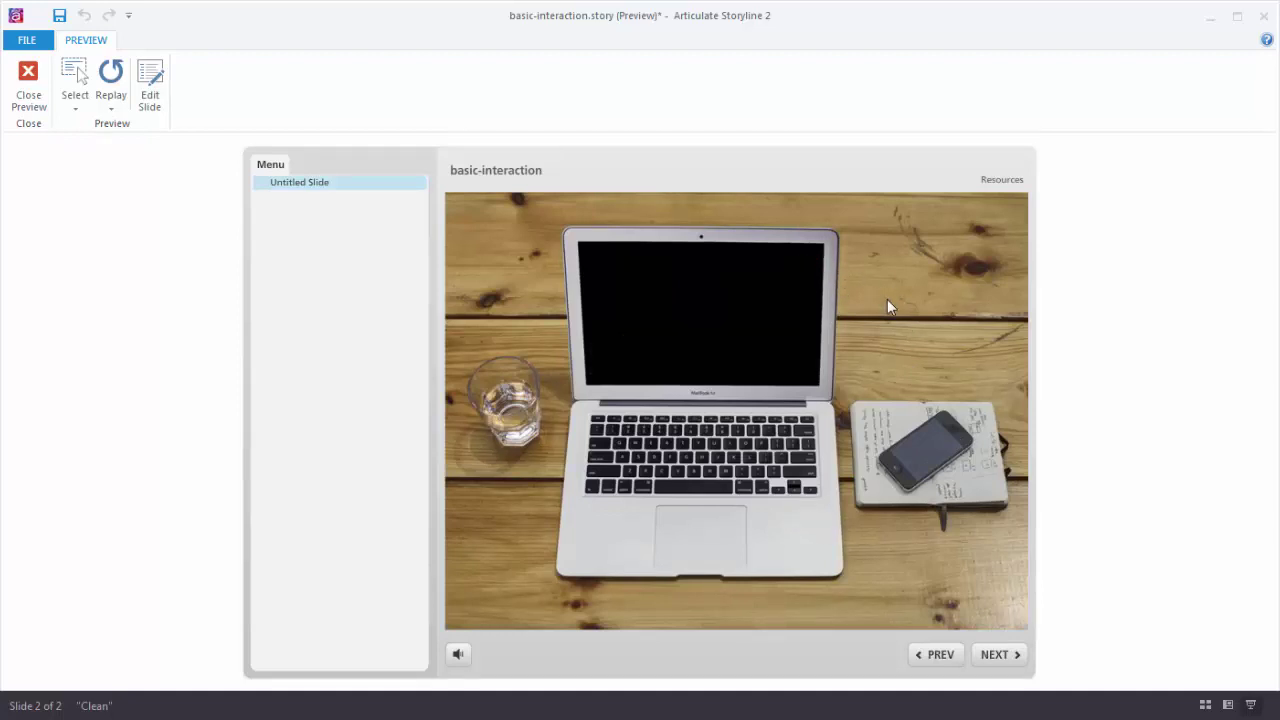